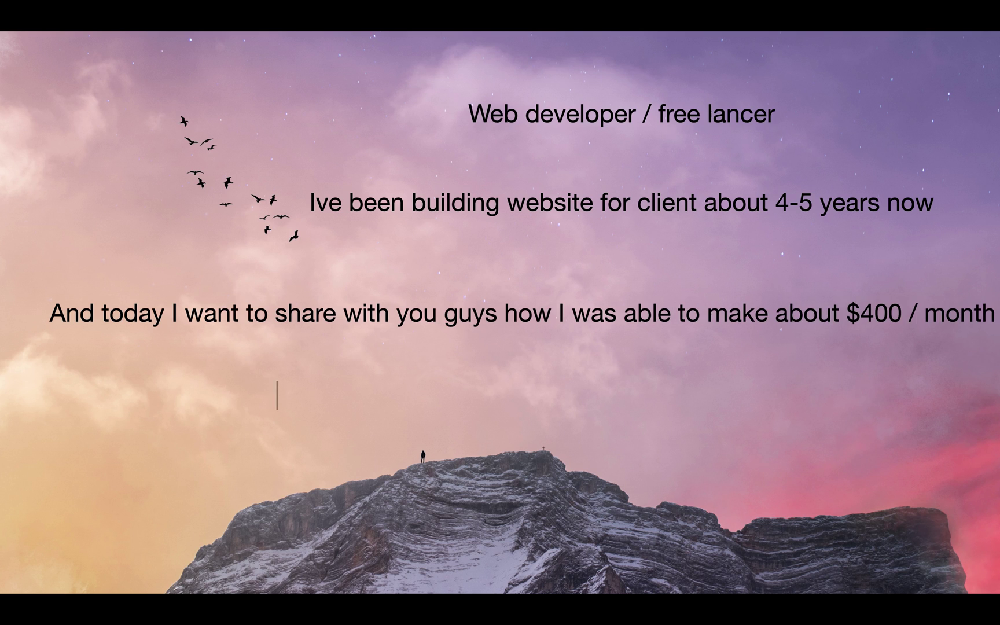
Add the closing line 'Using a wordpress web hosting business !' under the $400 / month sentence.
text(Using a wordpress web hosting business)
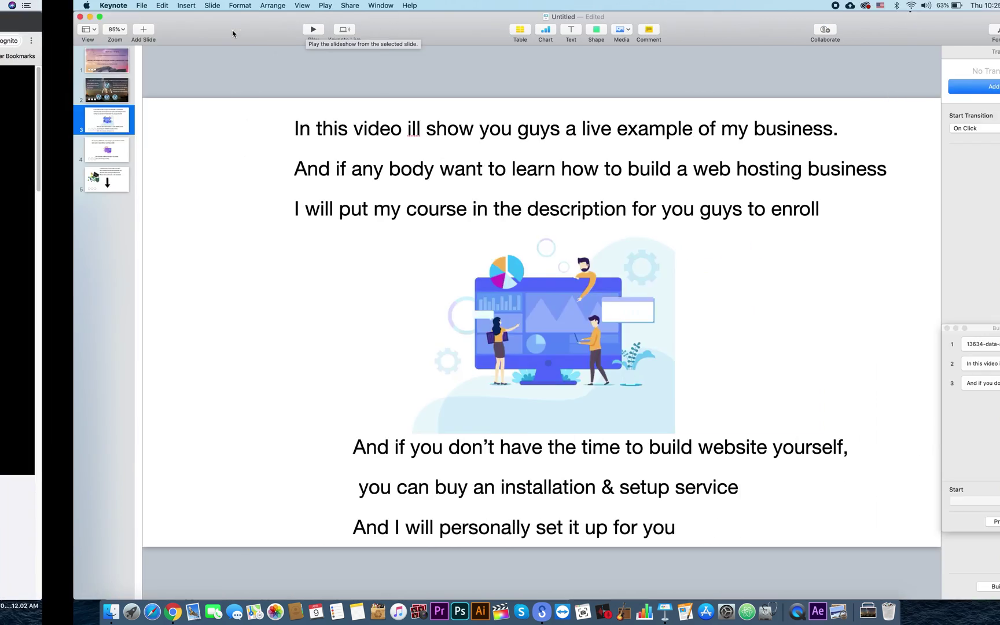
Switch to smartinggoods.com, review the services and portfolio sections, and return to the top banner.
key(super+Tab)
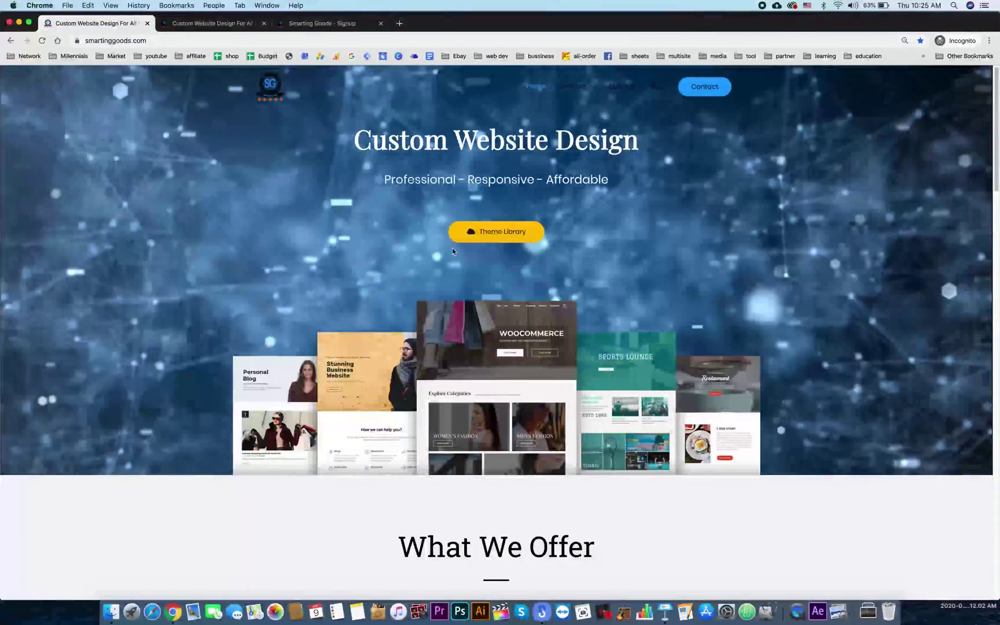
scroll(413, 320, down, 20)
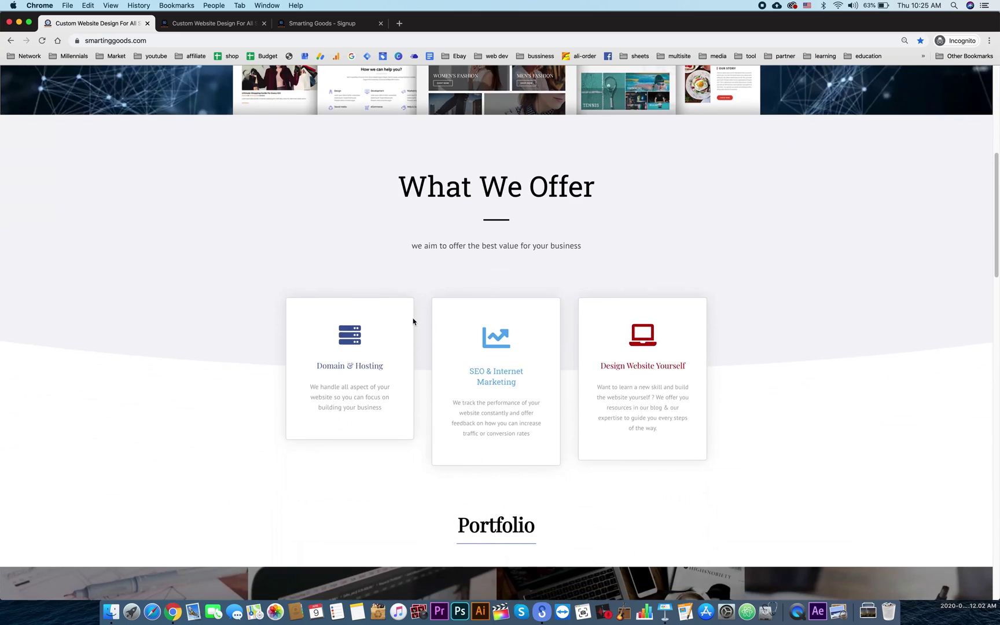
scroll(414, 319, down, 9)
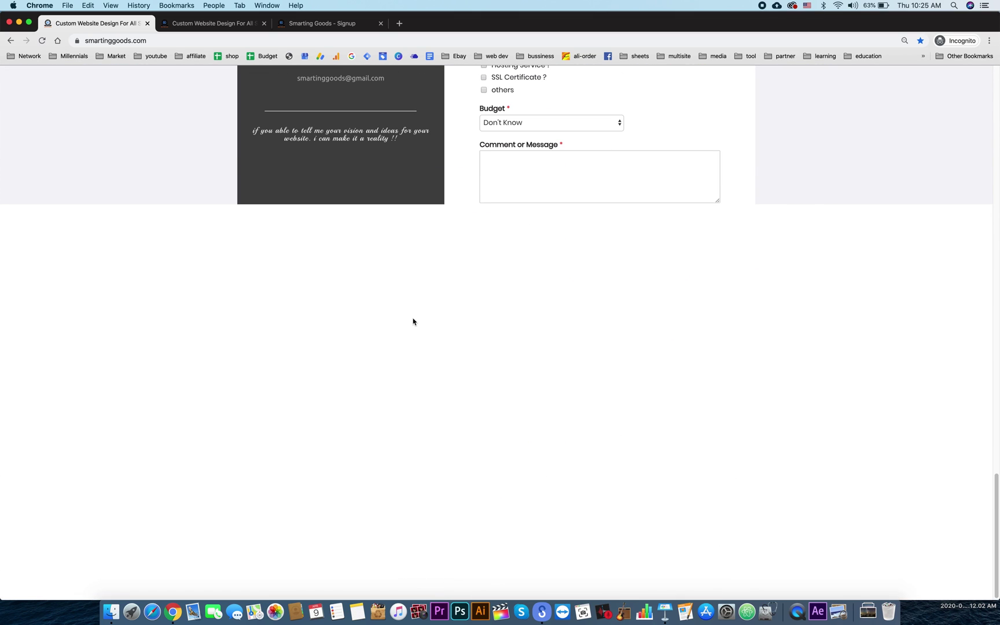
key(Home)
scroll(413, 317, down, 10)
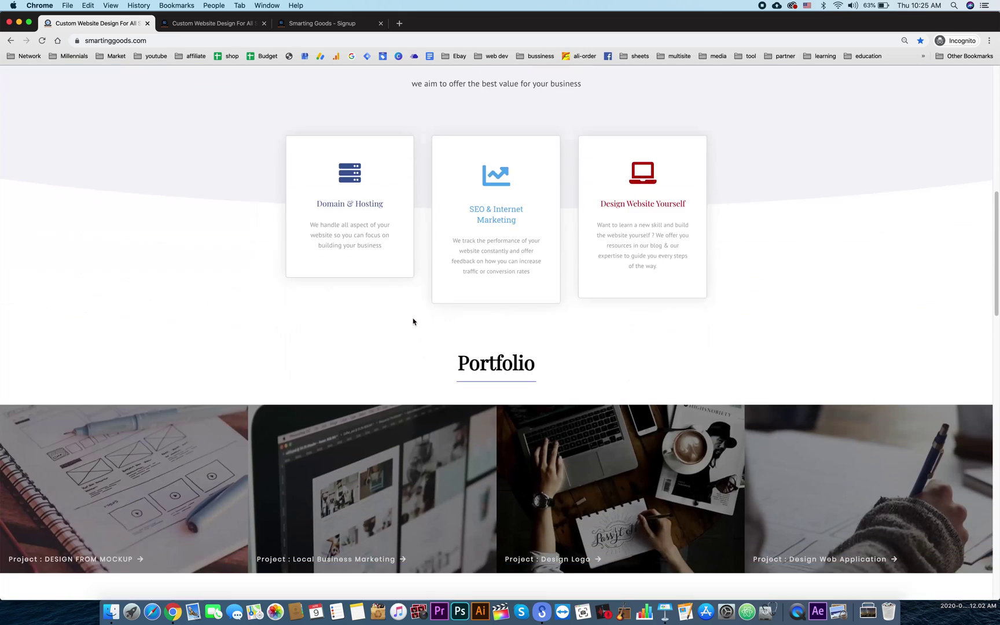
scroll(428, 331, up, 1)
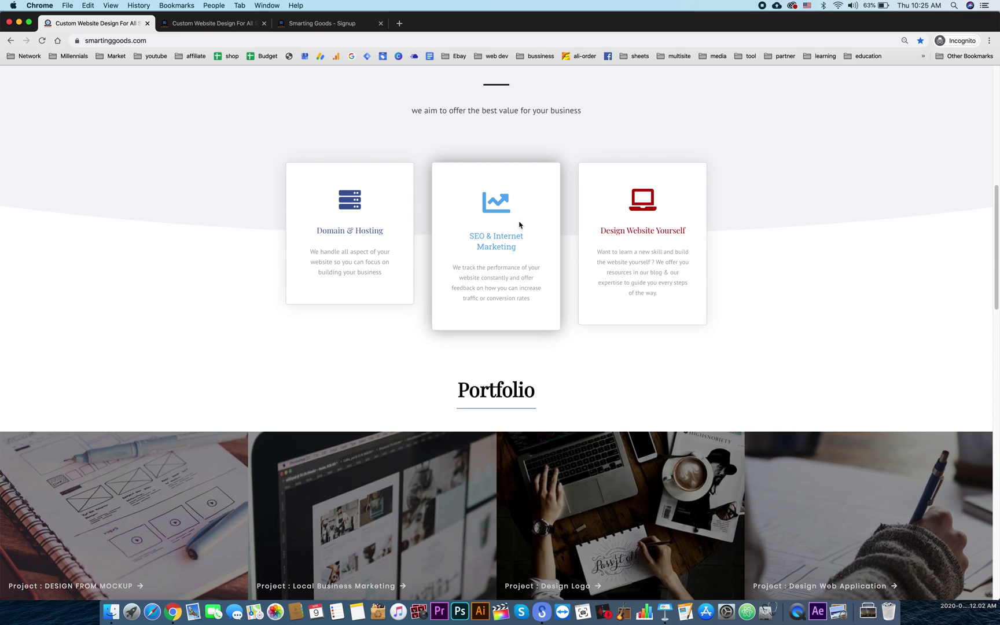
scroll(519, 225, up, 9)
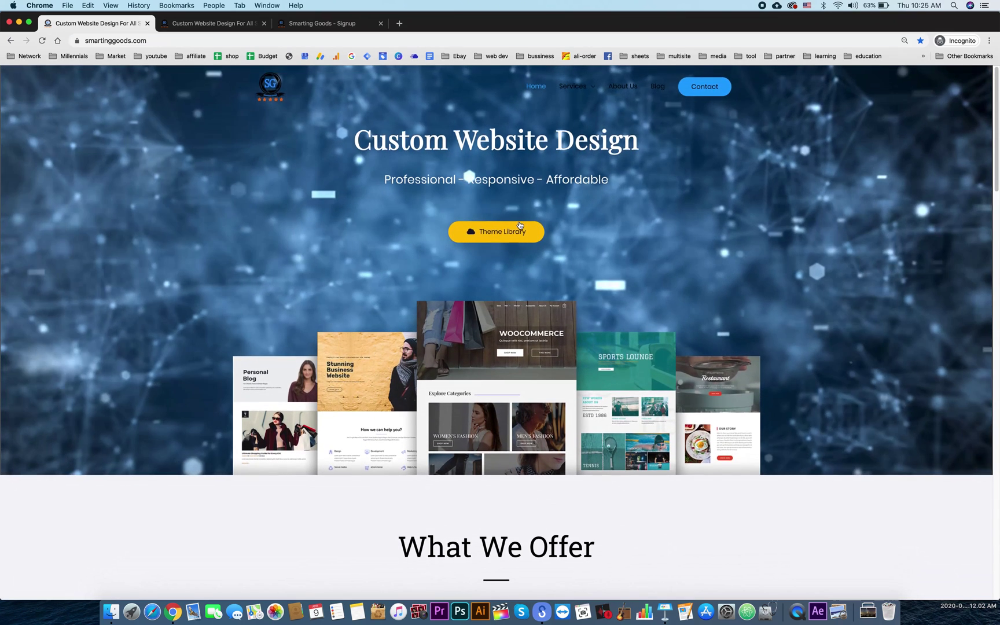
Open the Theme Library templates page and scroll through the listing.
click(504, 241)
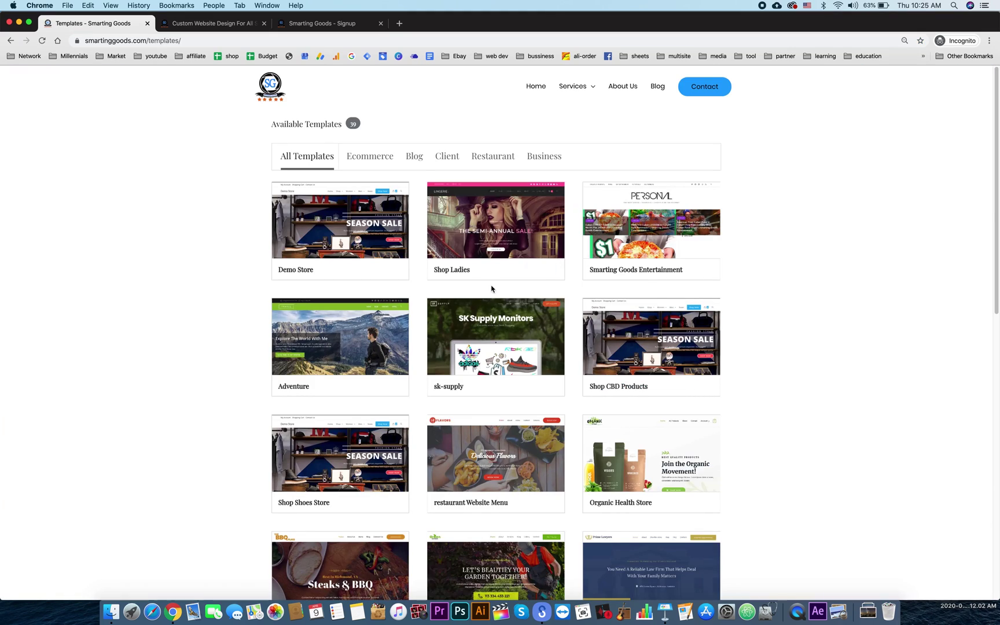
scroll(492, 287, down, 5)
scroll(491, 289, down, 8)
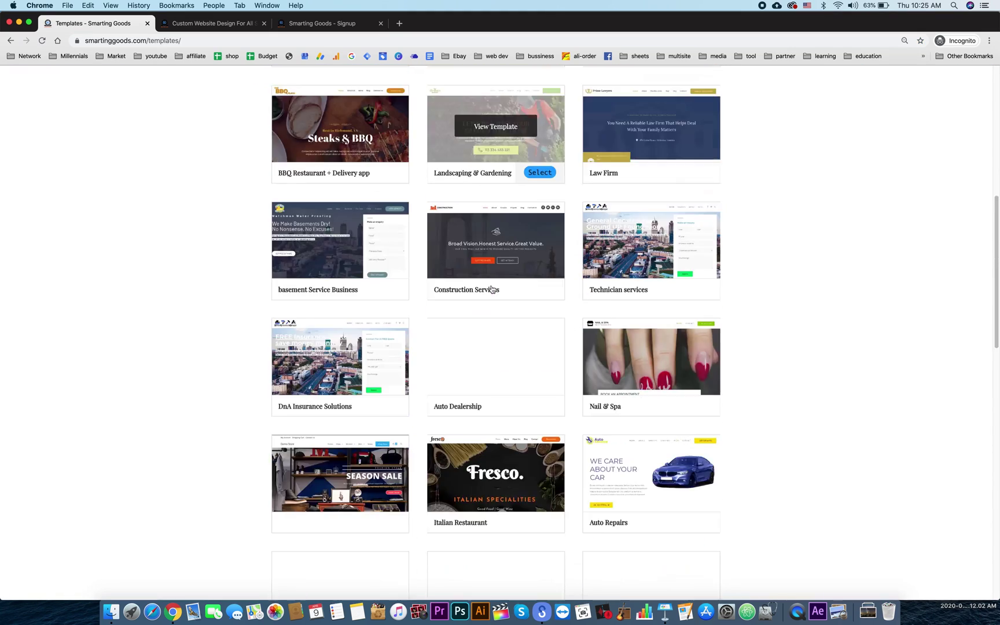
scroll(491, 289, up, 12)
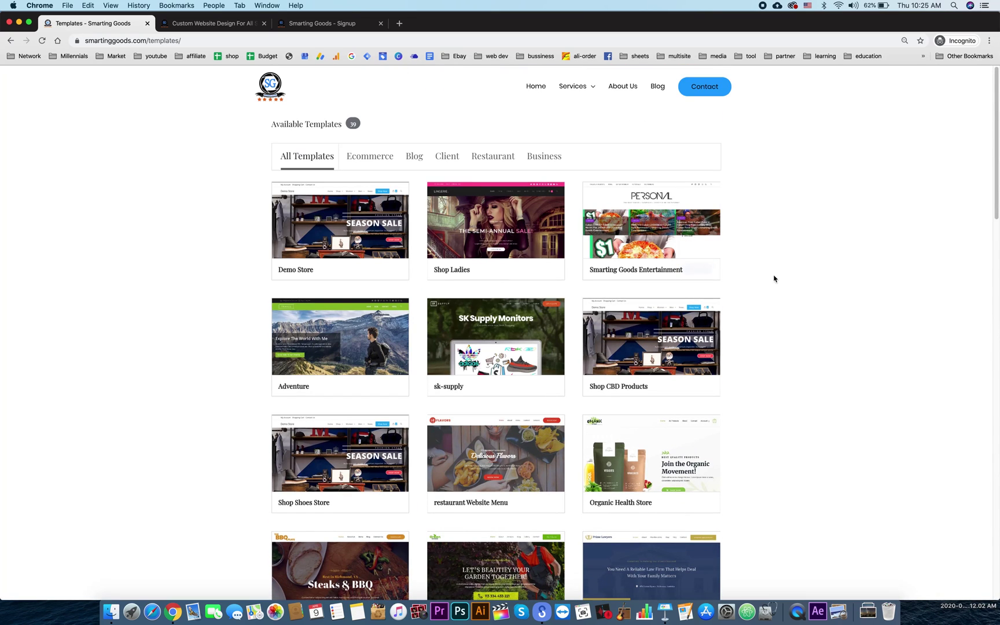
mouse_move(518, 338)
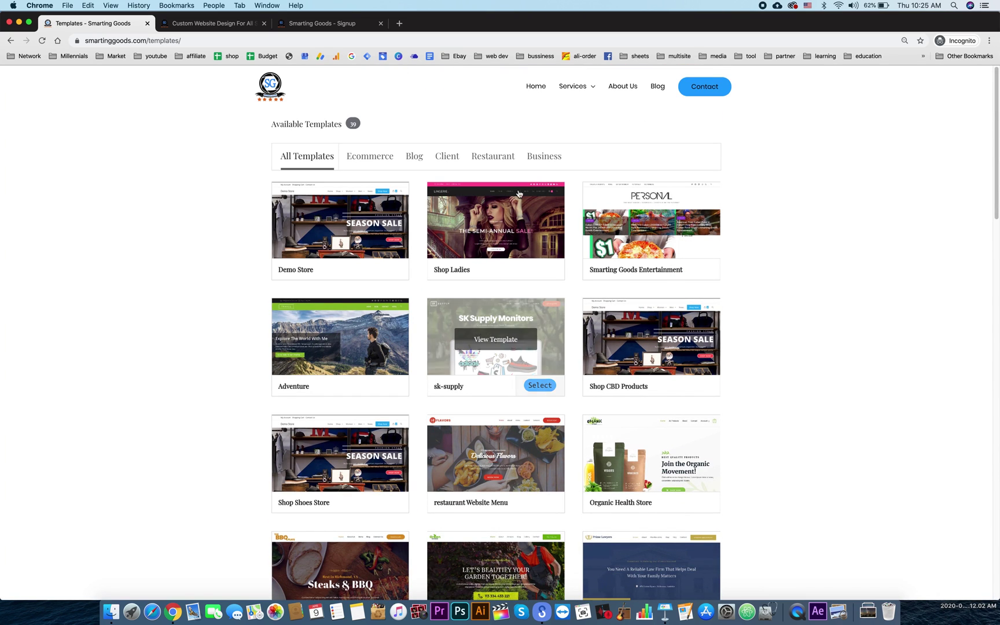
Filter templates by Ecommerce, Blog, Client and Restaurant, then show all 39 again.
click(377, 158)
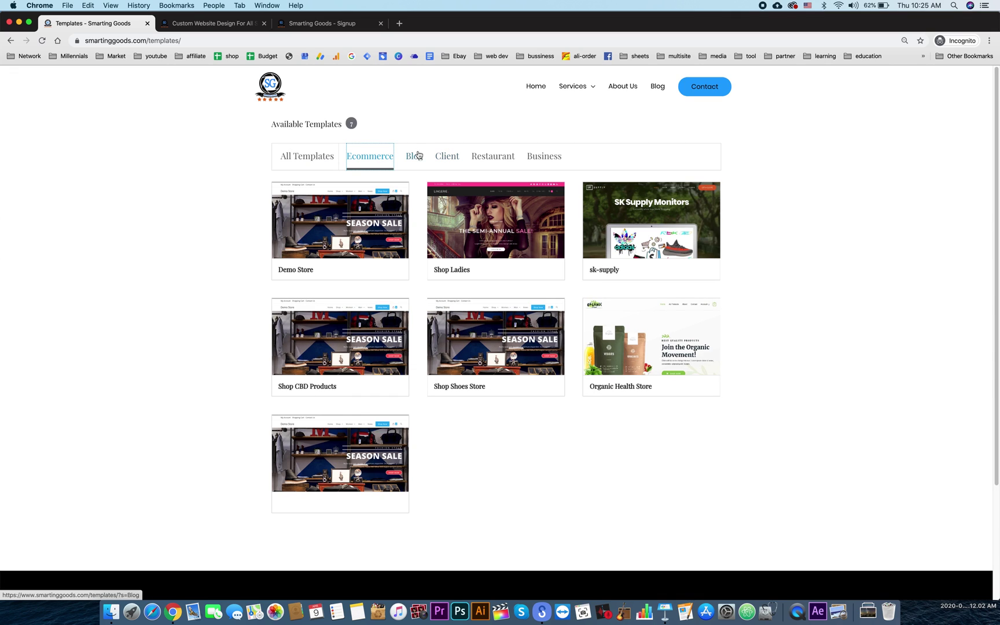
click(418, 155)
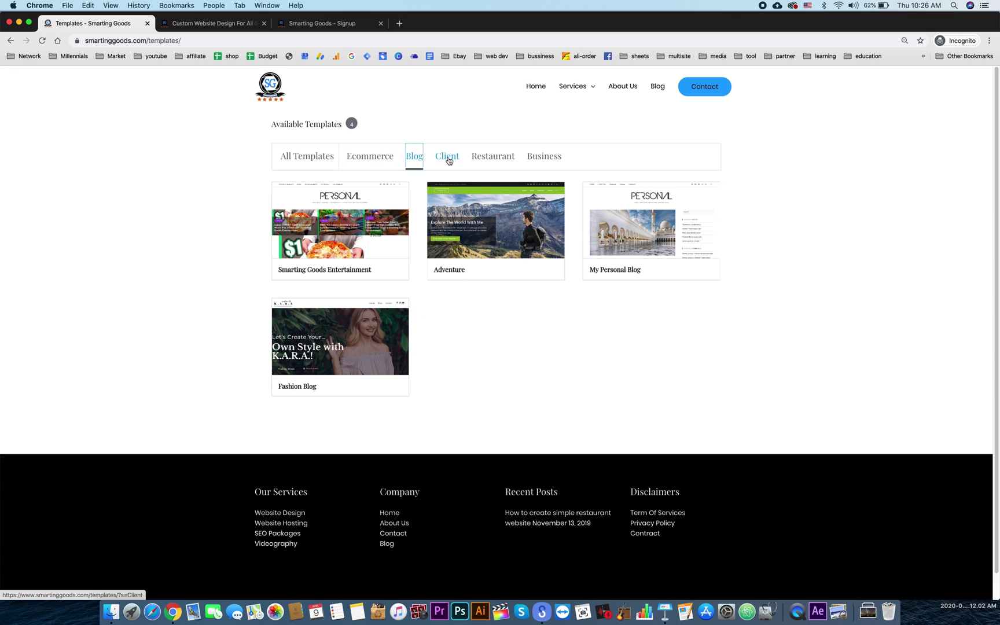
click(448, 161)
click(489, 159)
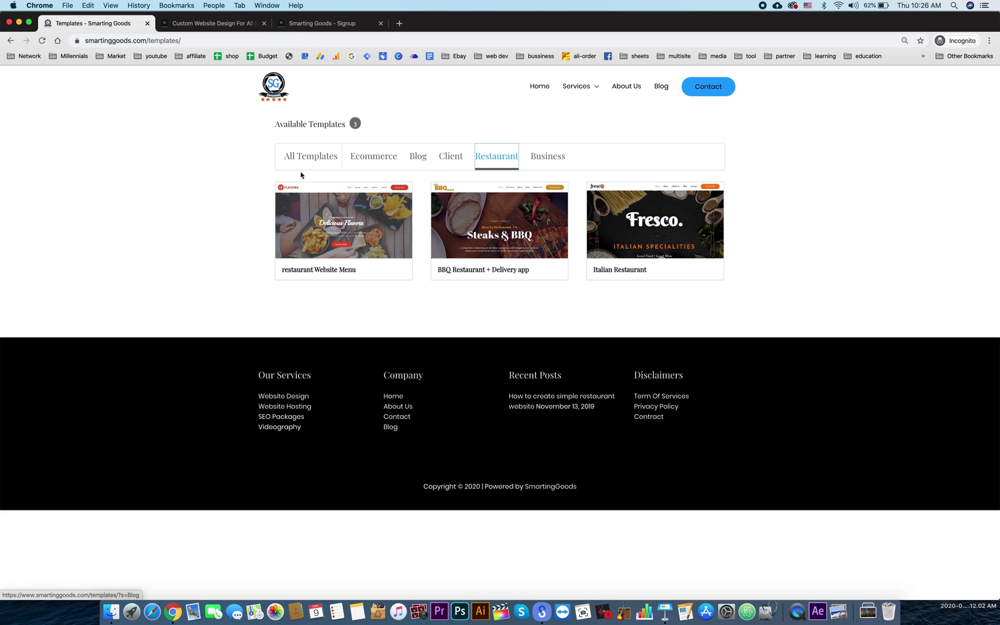
click(311, 156)
mouse_move(496, 225)
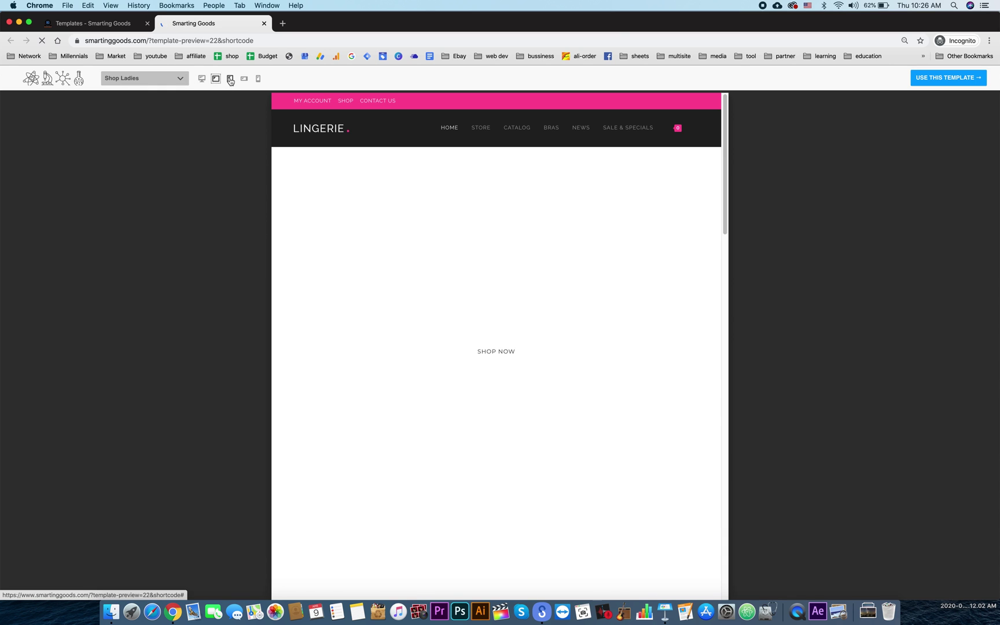
Preview Shop Ladies at tablet and portrait widths, then switch to the Organic Health Store template.
click(229, 81)
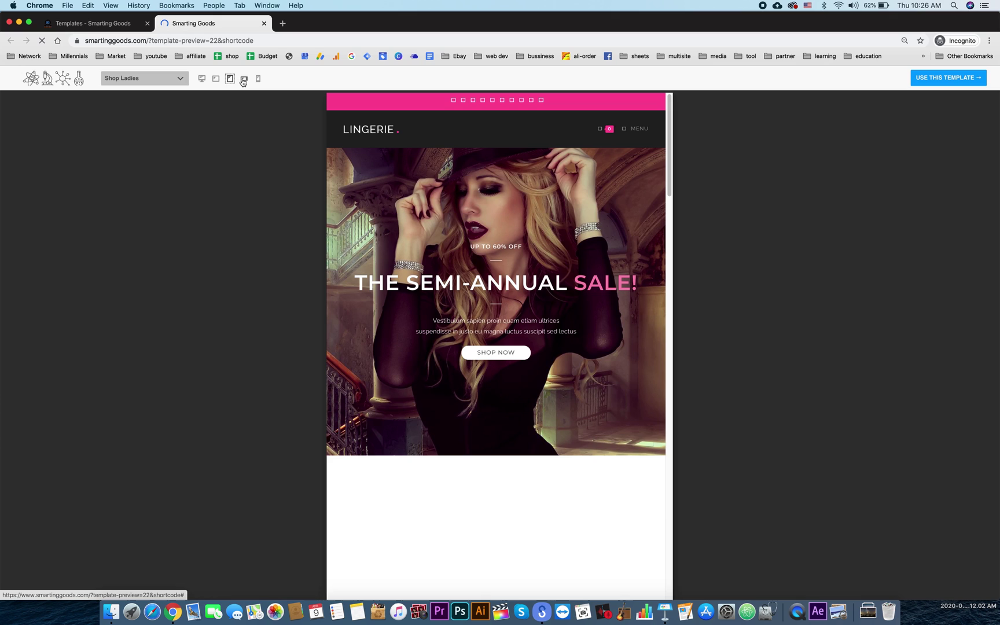
click(243, 81)
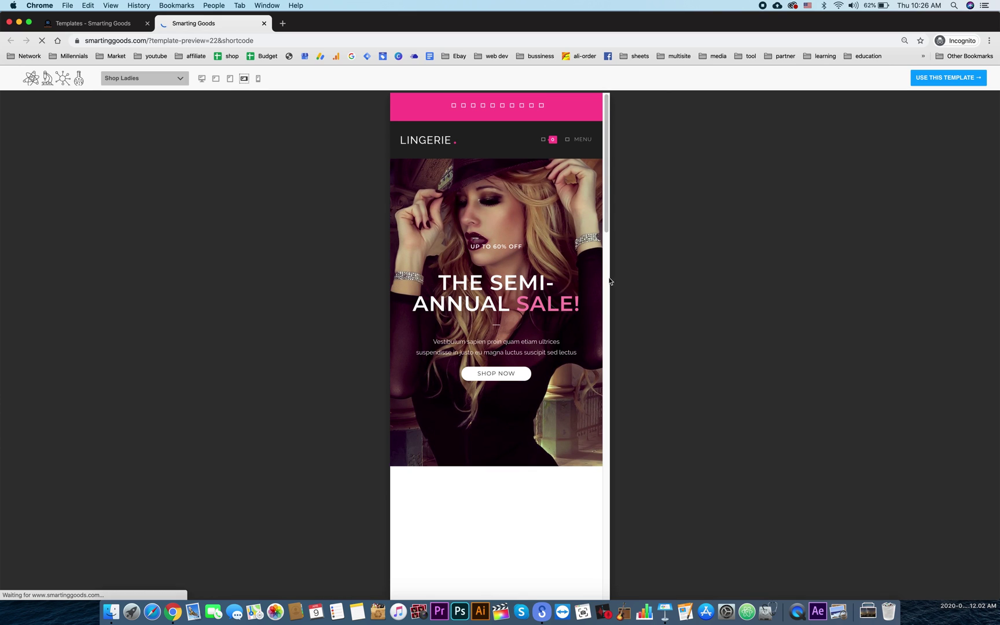
click(154, 78)
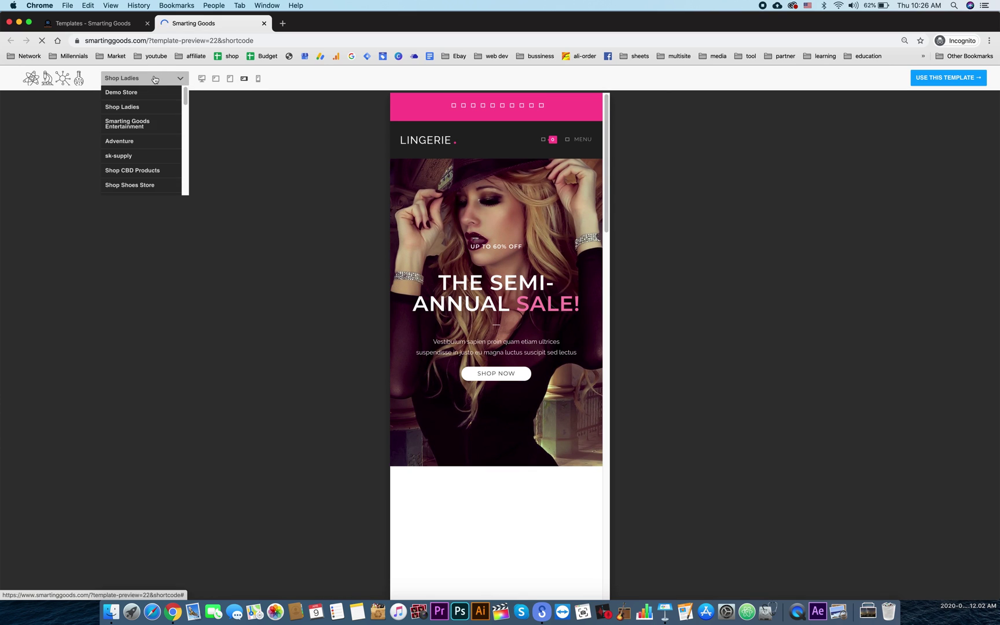
mouse_move(151, 140)
scroll(152, 141, down, 5)
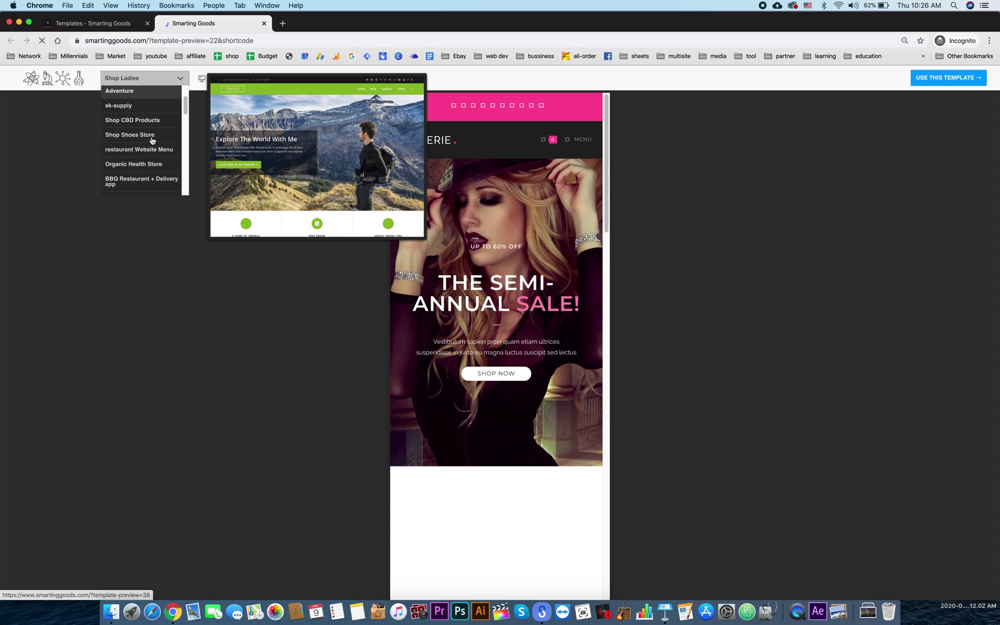
scroll(150, 162, down, 2)
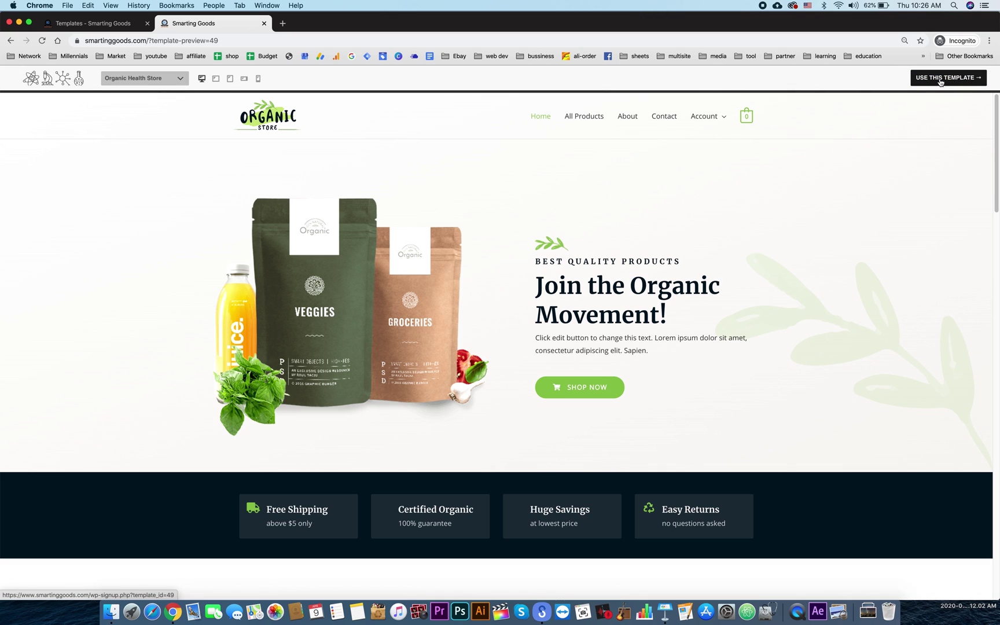
scroll(752, 174, down, 1)
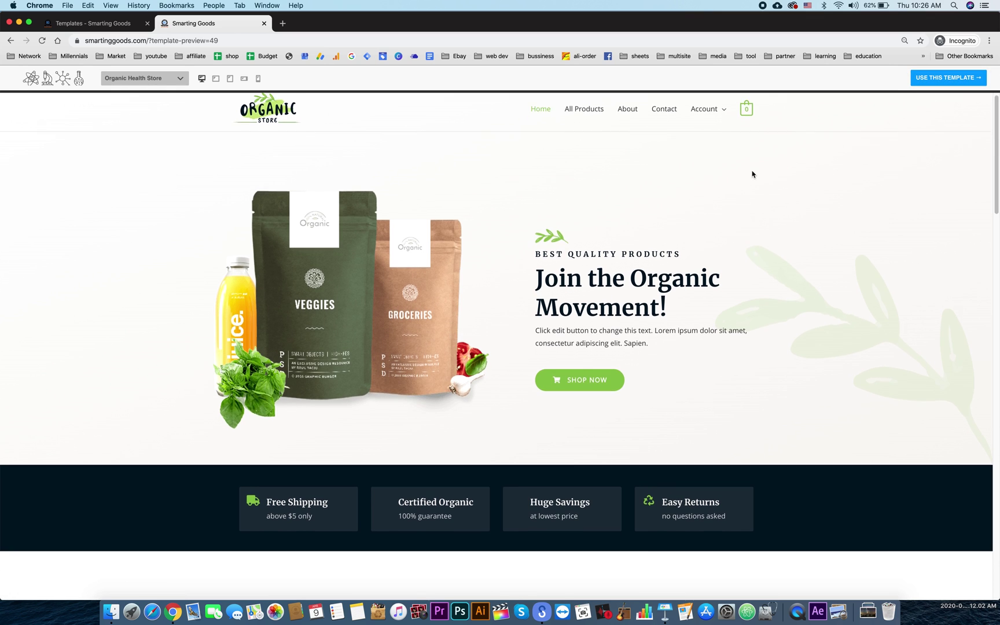
scroll(752, 174, down, 5)
scroll(752, 173, up, 5)
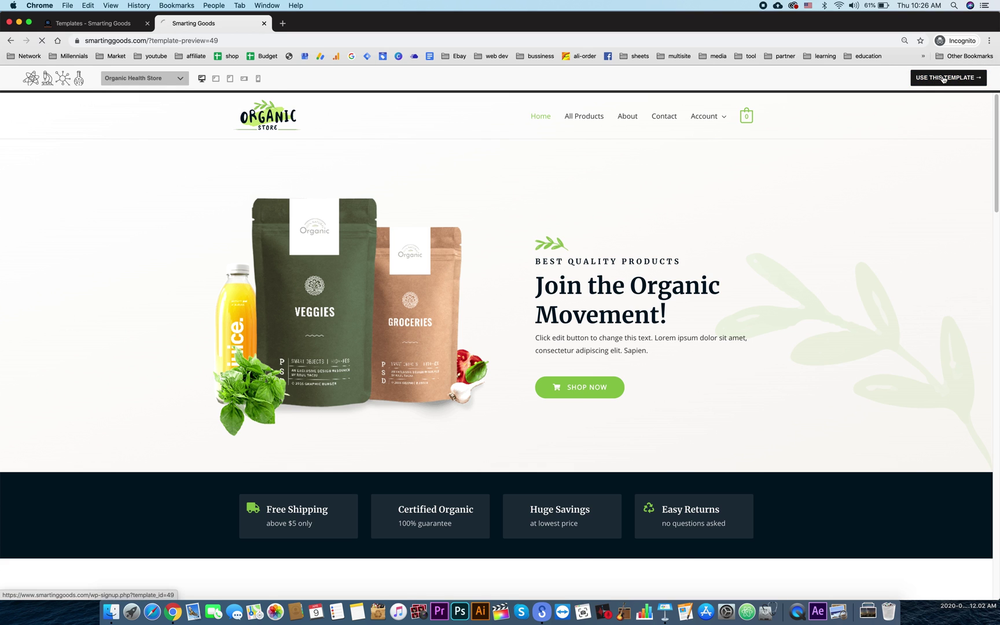
Close the preview, select the sk-supply template and choose the $19.99/month Basic Plan.
click(264, 24)
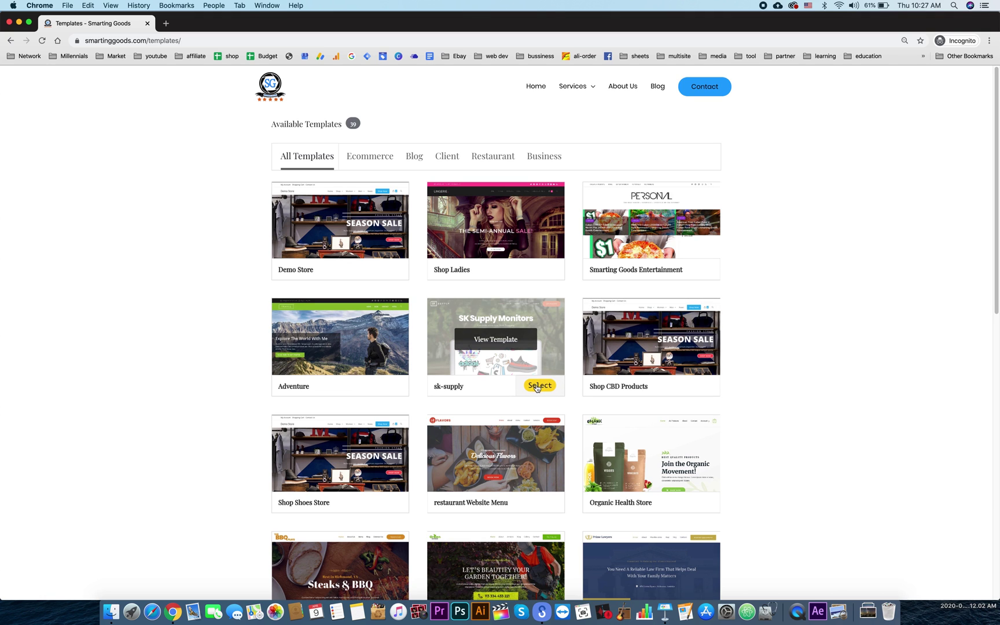
click(537, 386)
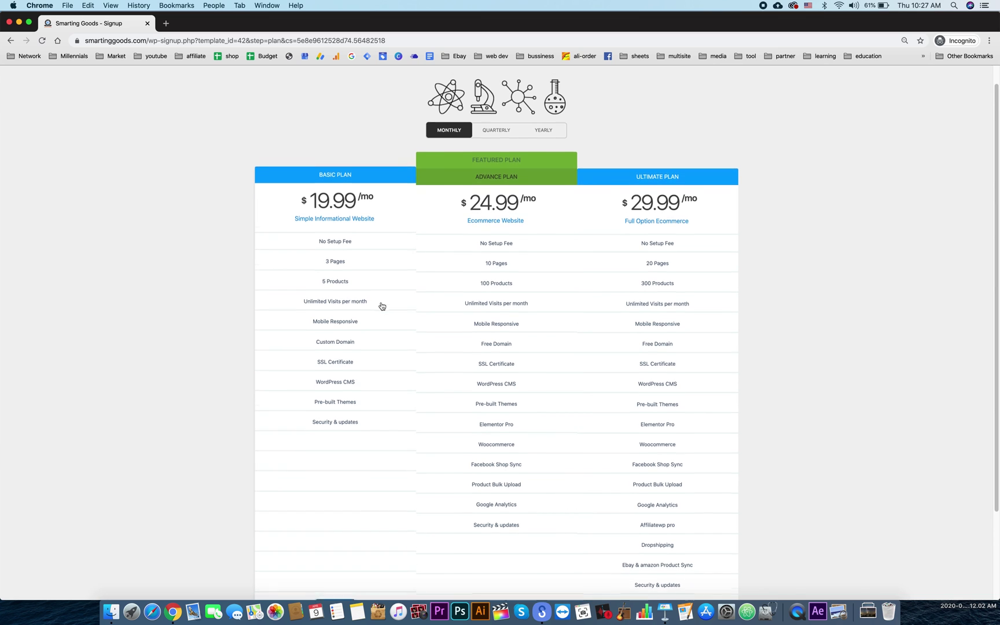
scroll(382, 307, down, 1)
scroll(445, 345, down, 1)
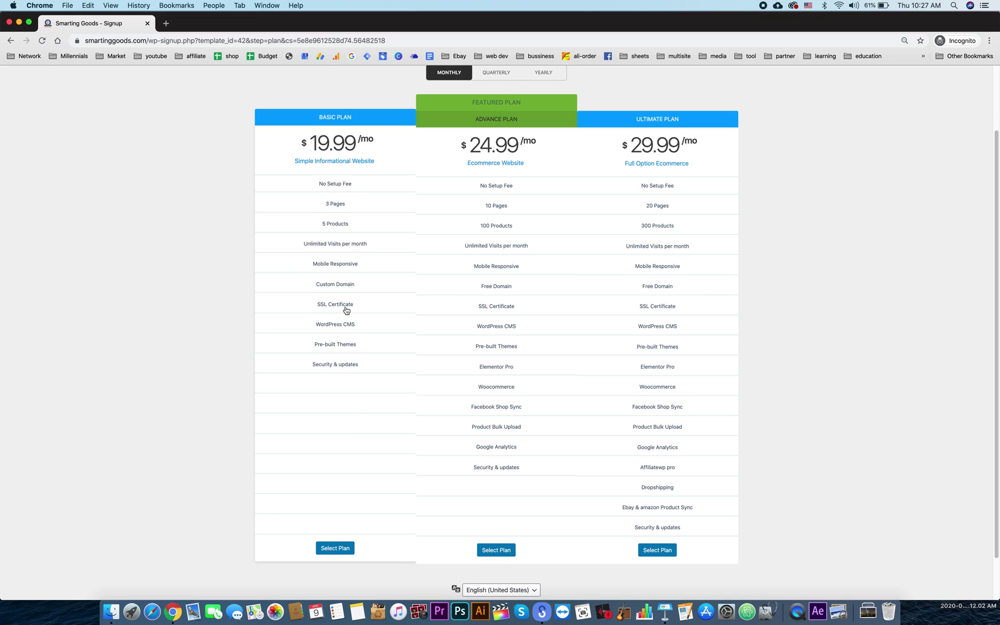
scroll(347, 290, up, 2)
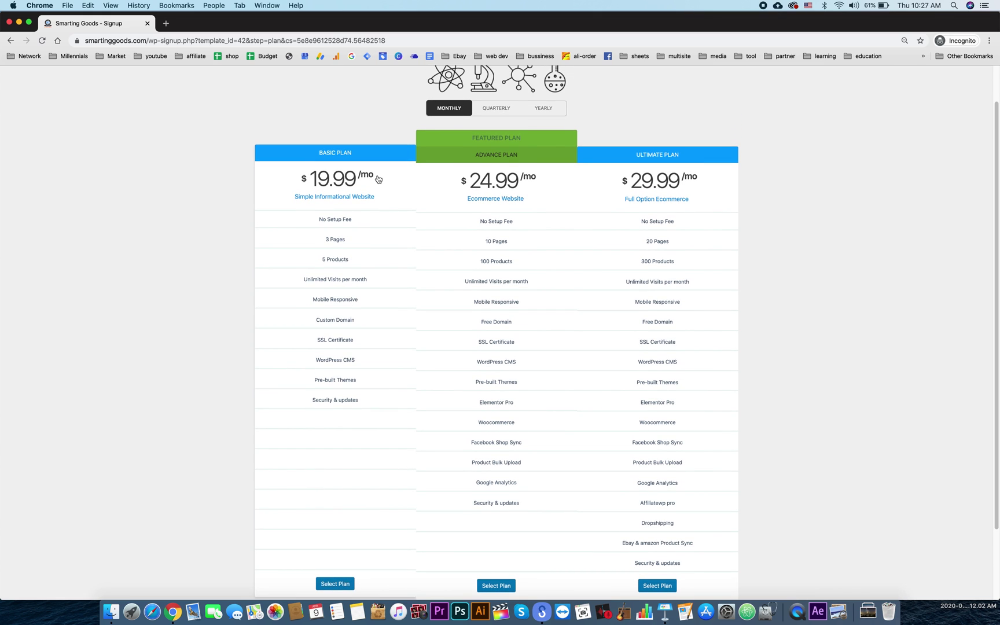
scroll(518, 234, down, 3)
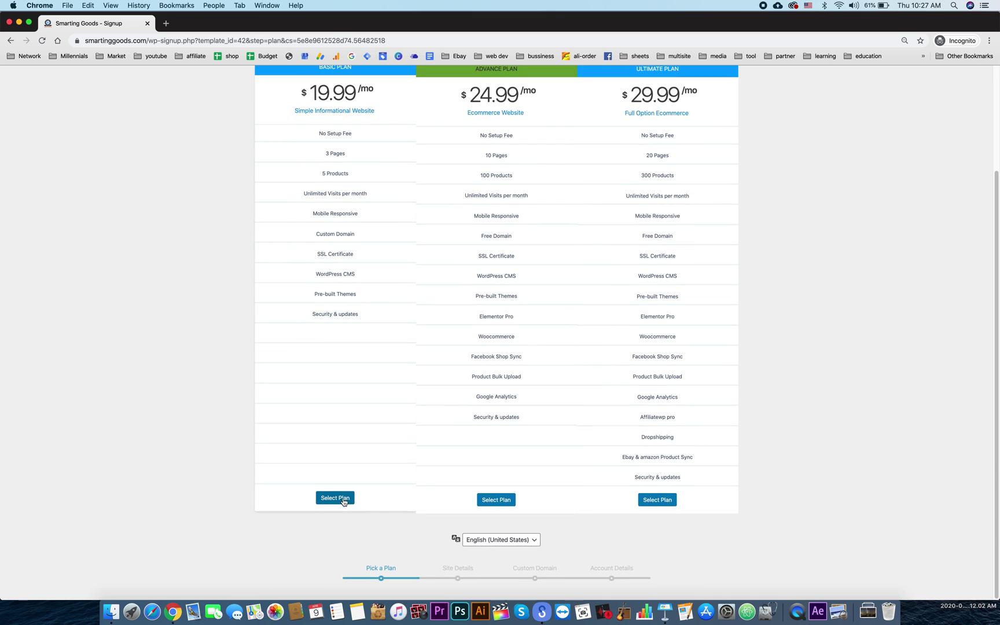
click(339, 499)
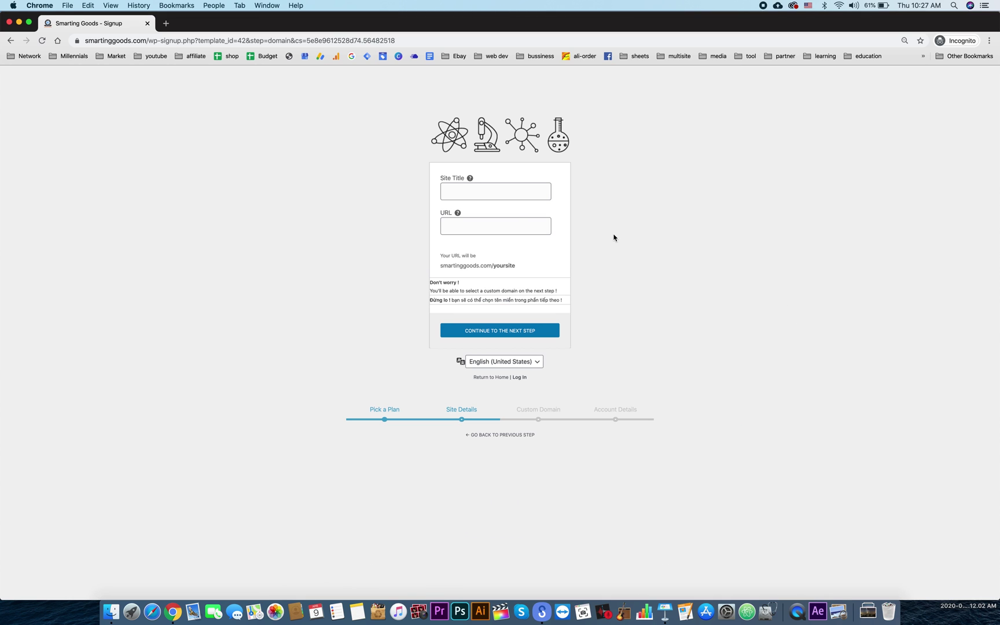
Fill in Site Title 'Hutspa' and URL 'hutspa' from autofill, then continue to the next step.
click(524, 190)
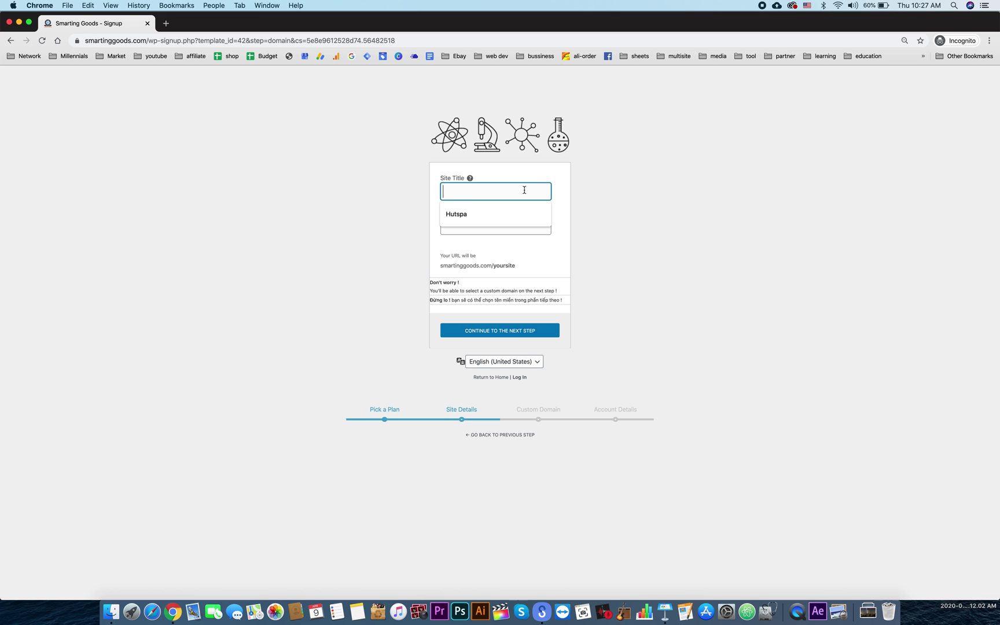
click(523, 217)
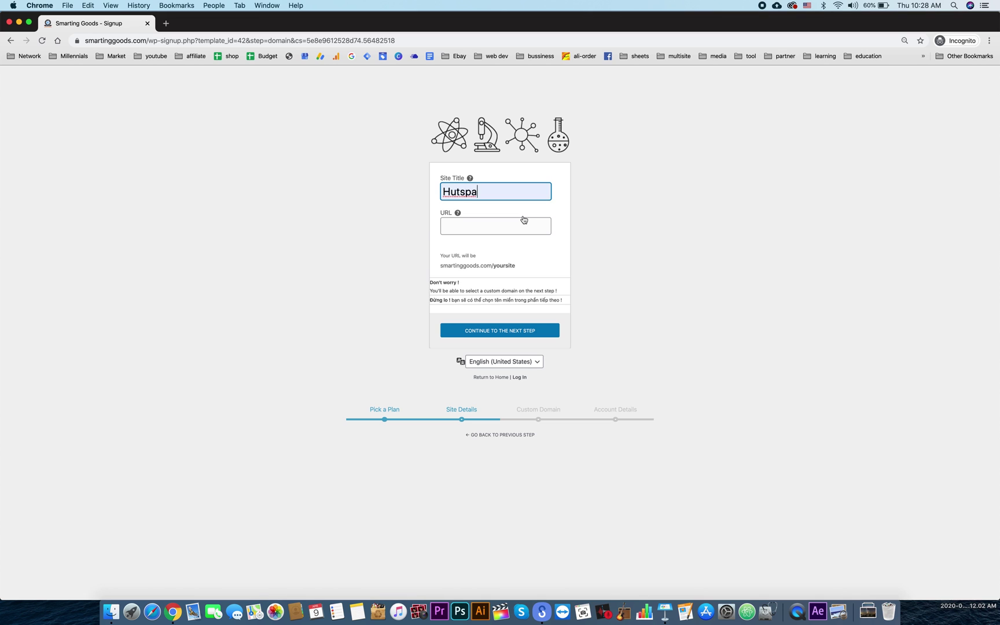
click(504, 225)
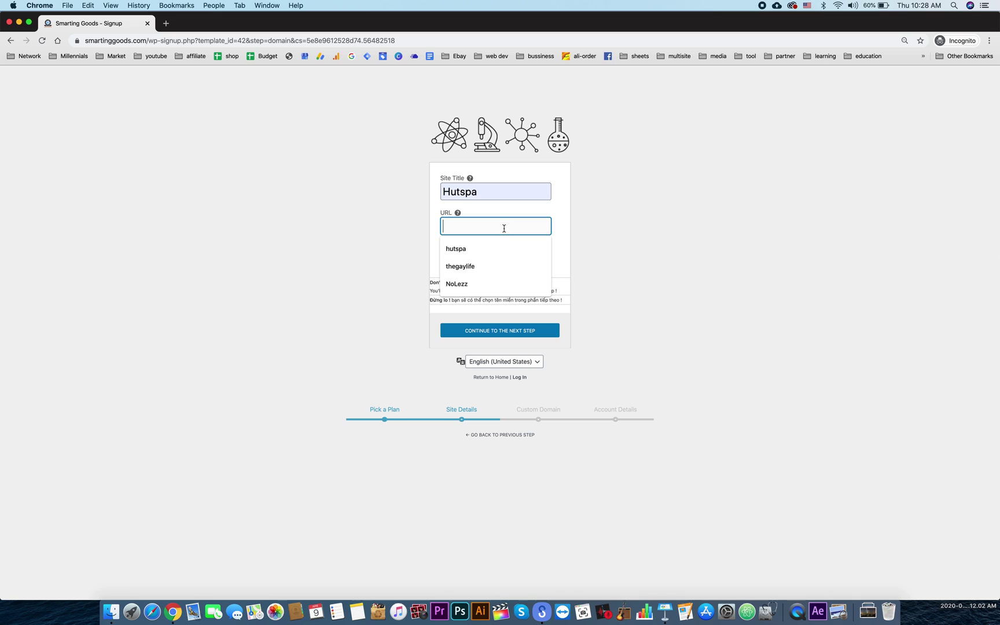
click(501, 245)
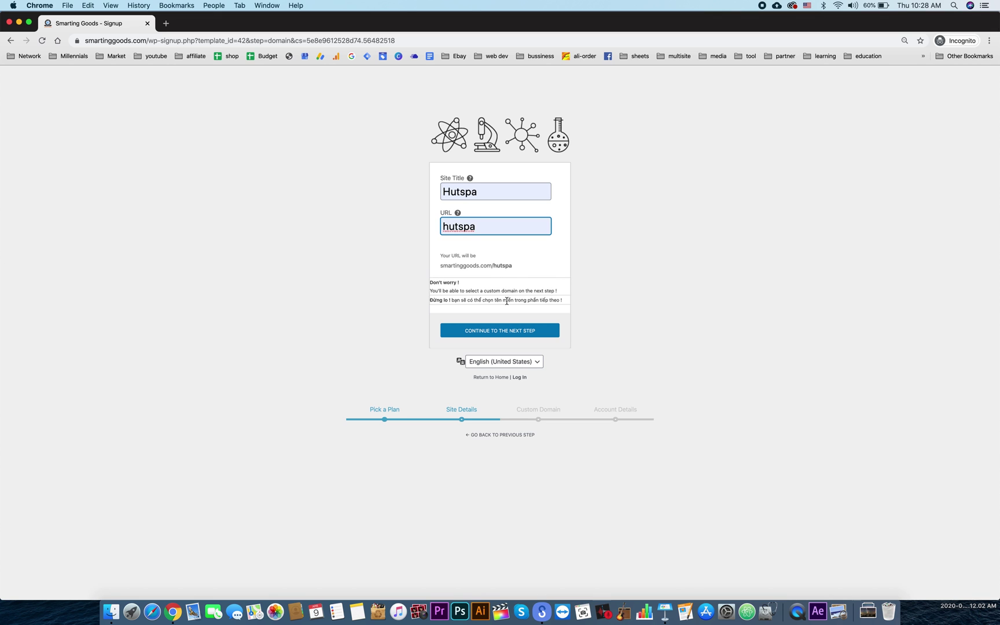
click(497, 331)
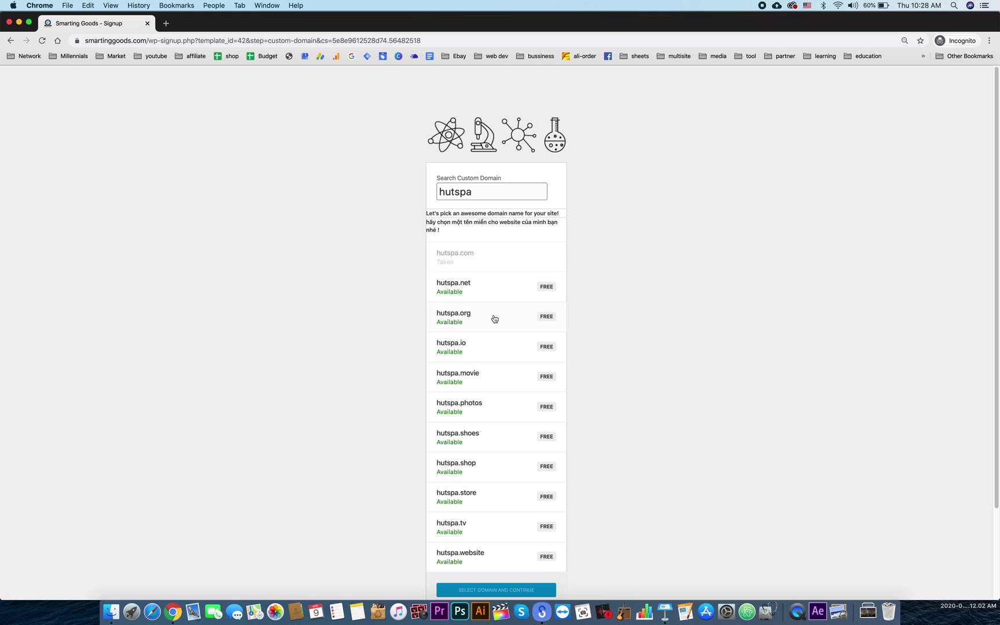
Browse the hutspa domain results, preview hutspa.io, then skip the custom domain step.
scroll(499, 296, down, 1)
scroll(499, 297, down, 1)
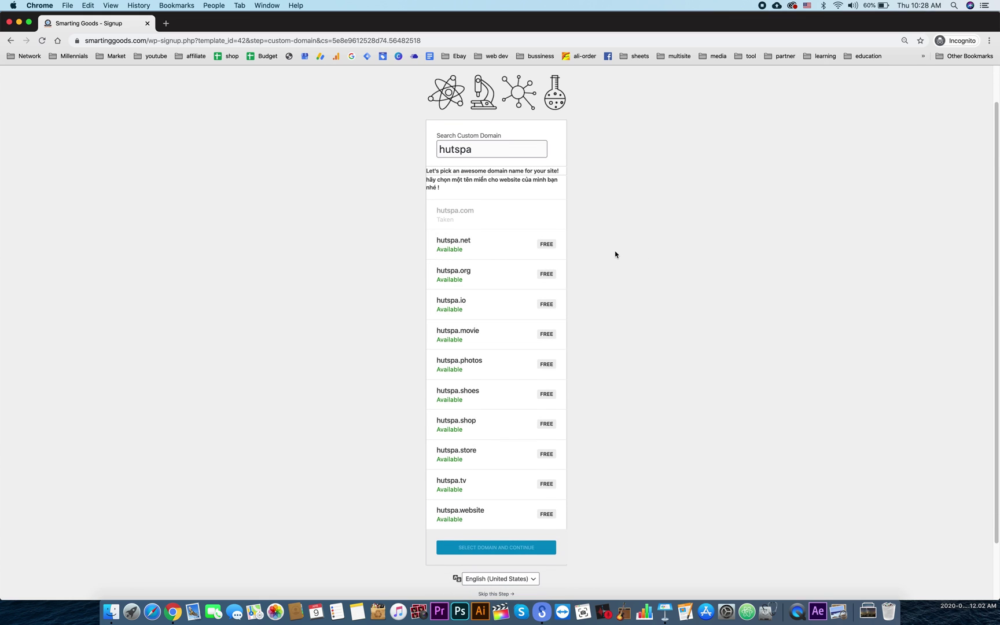
scroll(615, 255, down, 3)
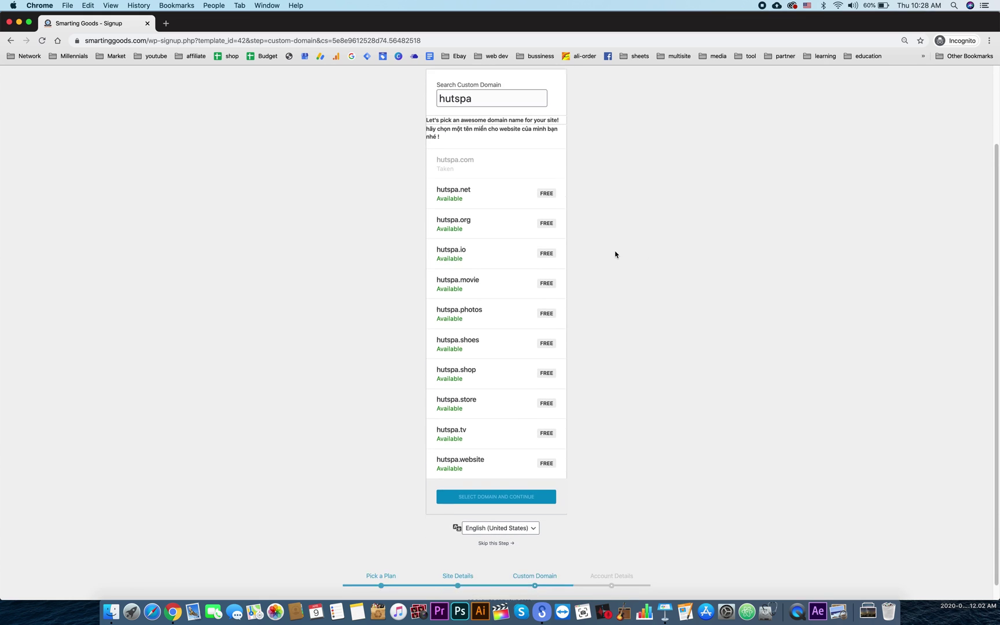
click(465, 241)
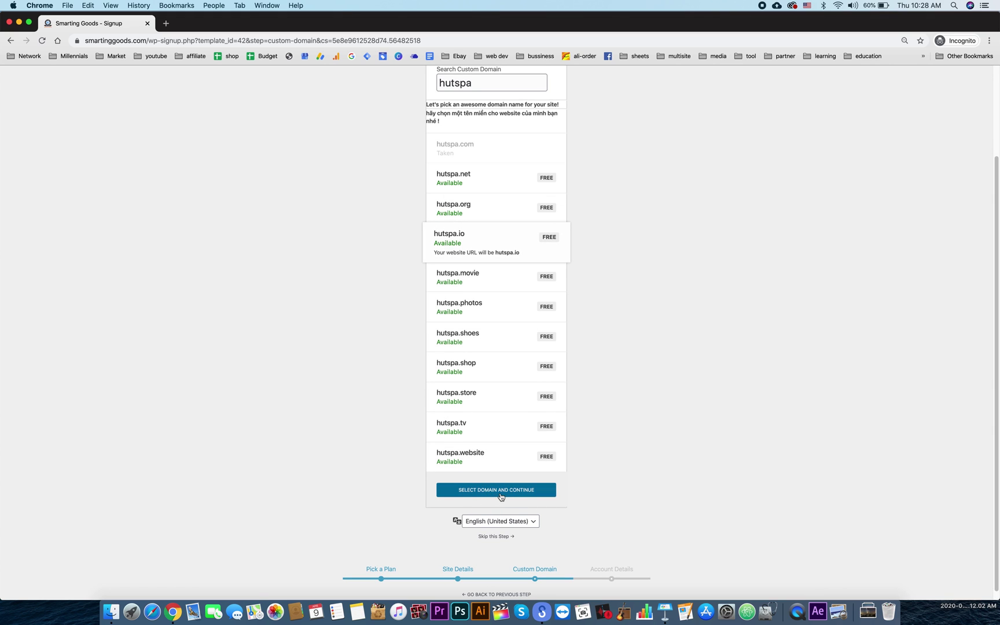
click(493, 537)
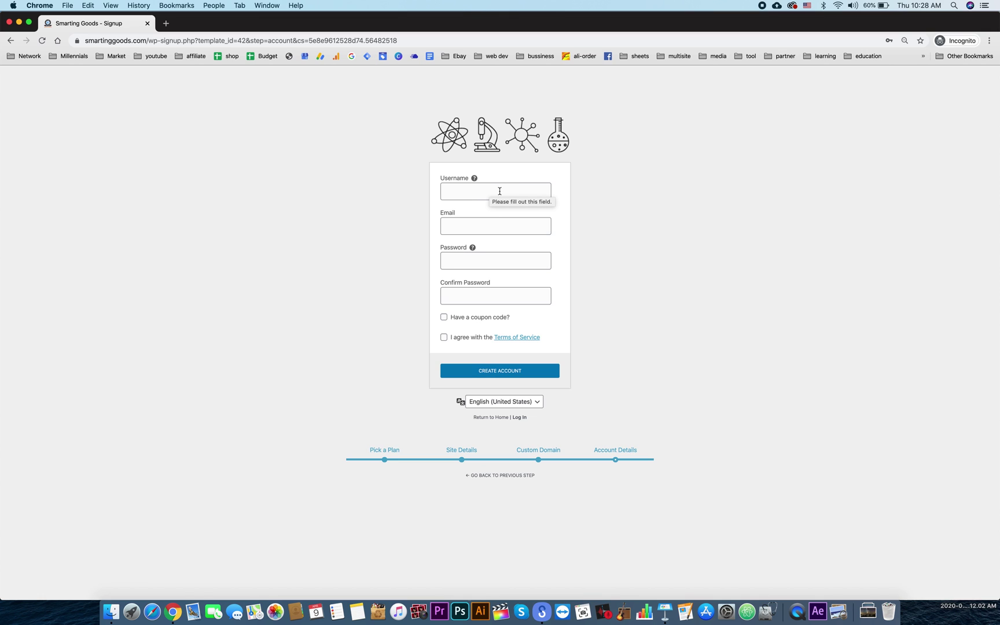
Enter a username, pick the saved e-mail suggestion, and type the password and its confirmation.
click(478, 190)
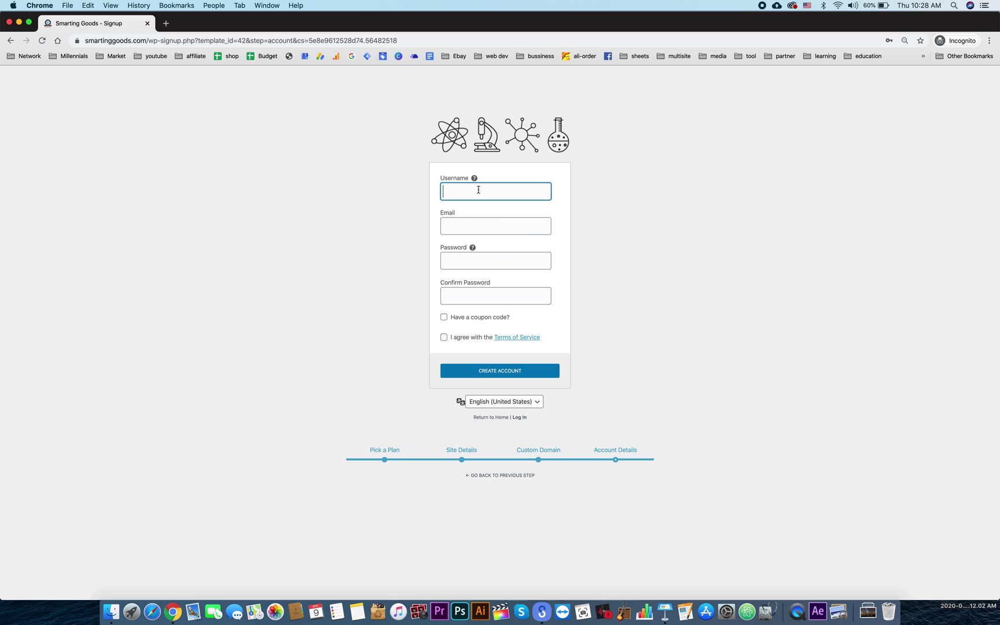
text(jake101le)
key(Tab)
text(Ja)
click(508, 248)
key(Tab)
text(••••••••••••••)
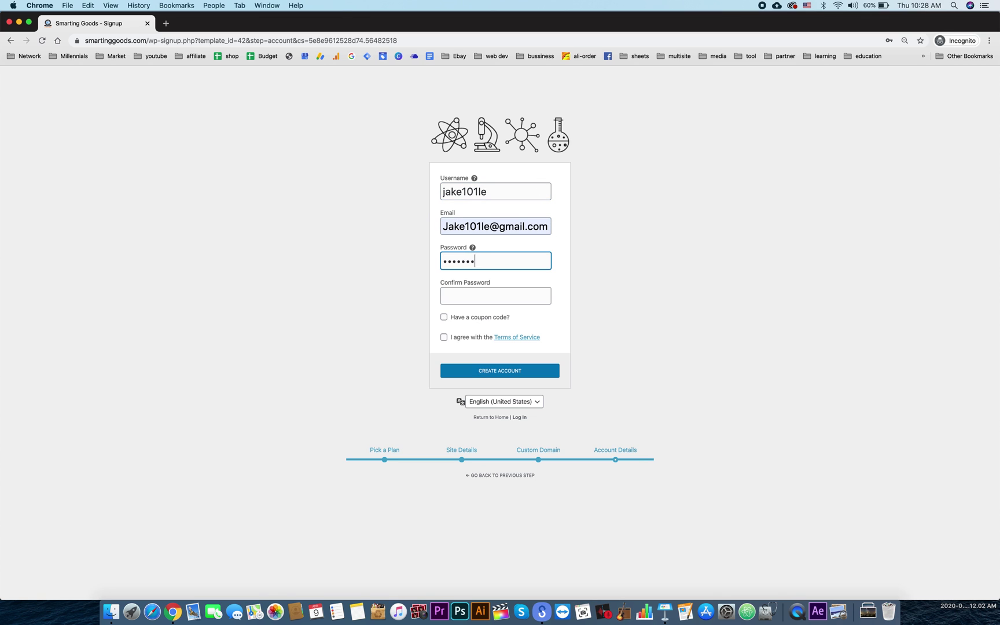
key(Tab)
text(•••••••••••••)
Correct the e-mail and mismatched password confirmation, accept the Terms of Service, and create the account.
click(487, 226)
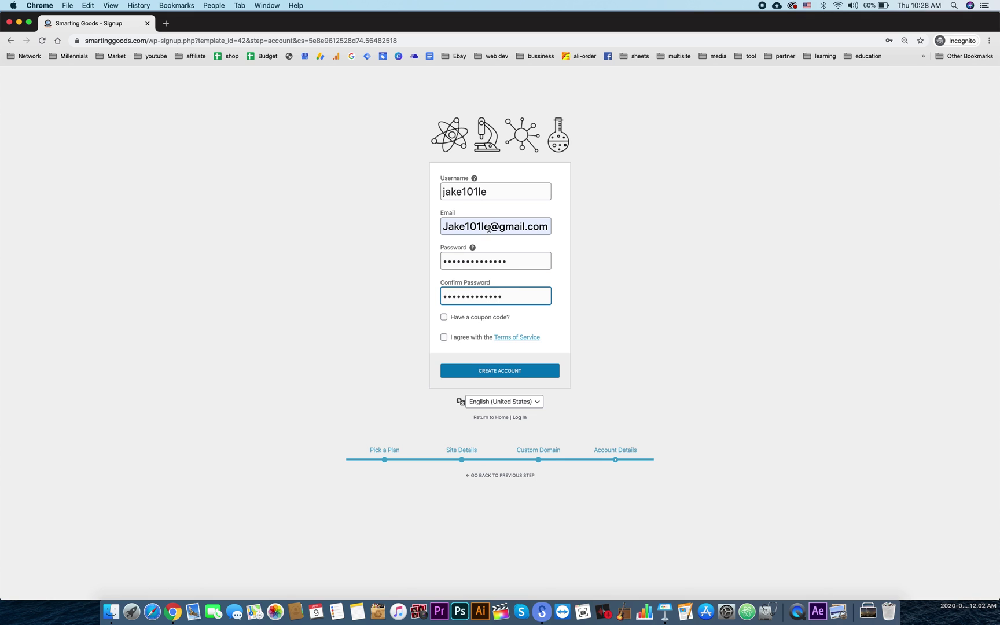
text(1)
click(444, 338)
click(498, 371)
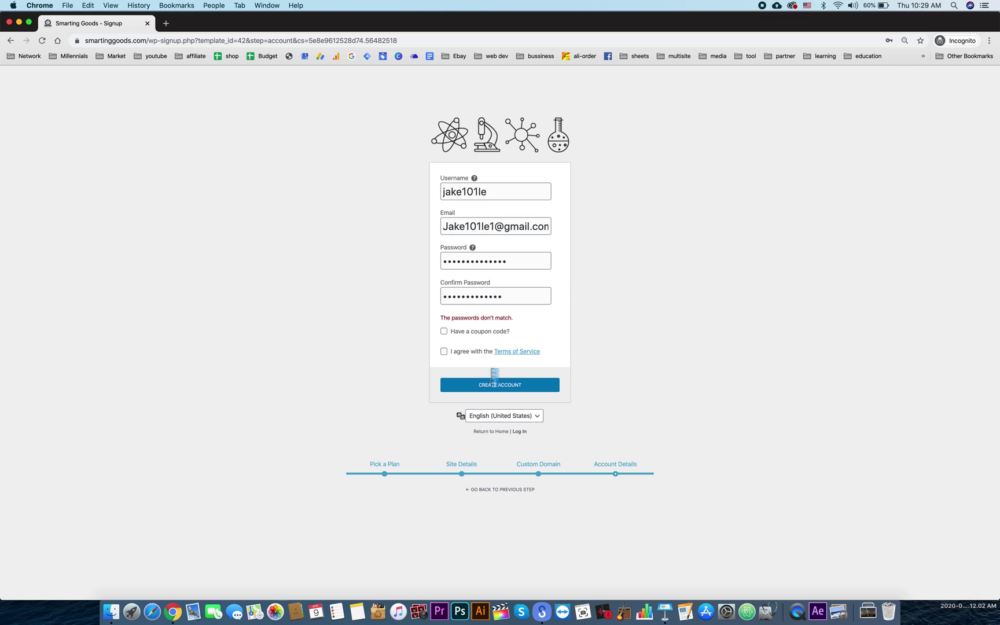
click(514, 297)
click(524, 382)
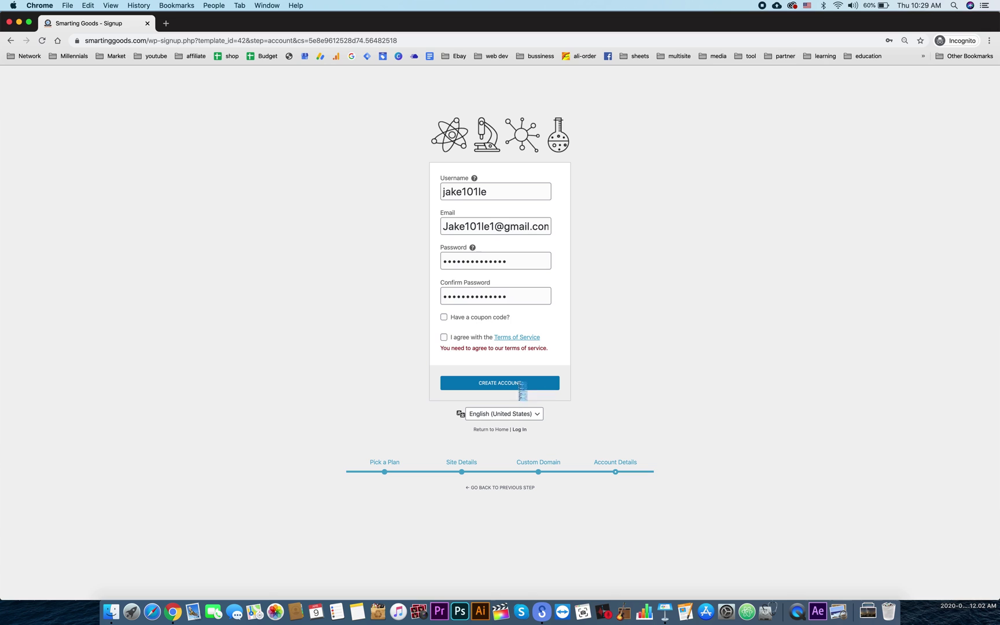
click(500, 379)
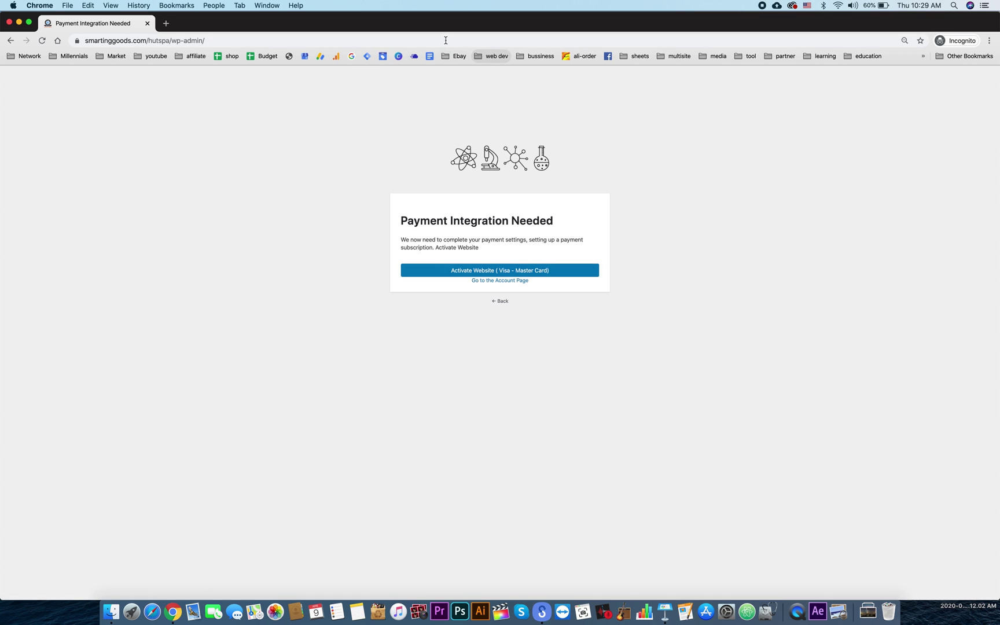
Select the new hutspa site's admin address in the address bar.
click(445, 40)
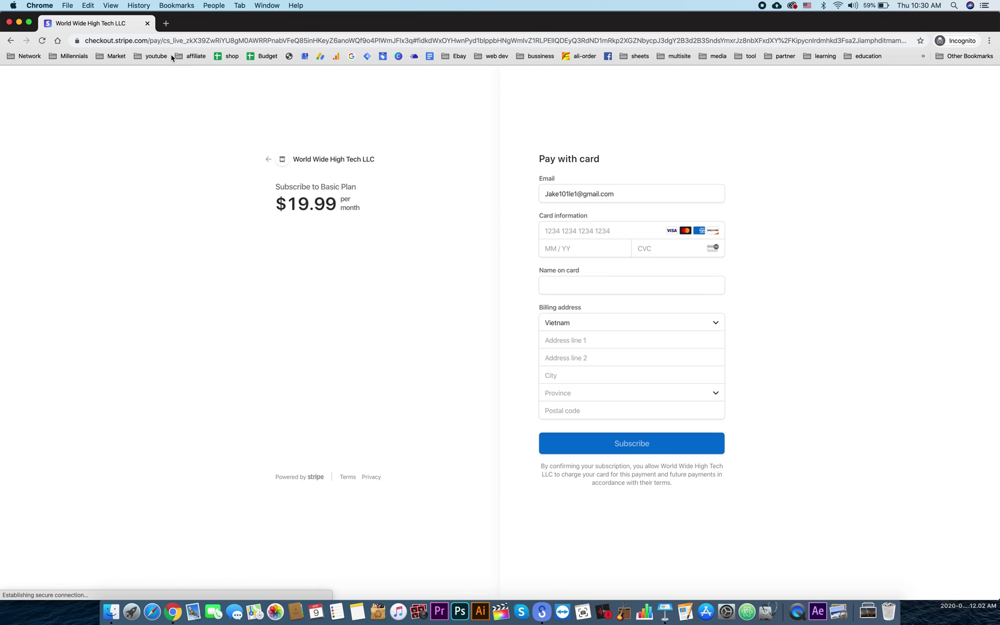
Switch desktops to the Smarting Goods network admin Dashboard.
key(ctrl+Left)
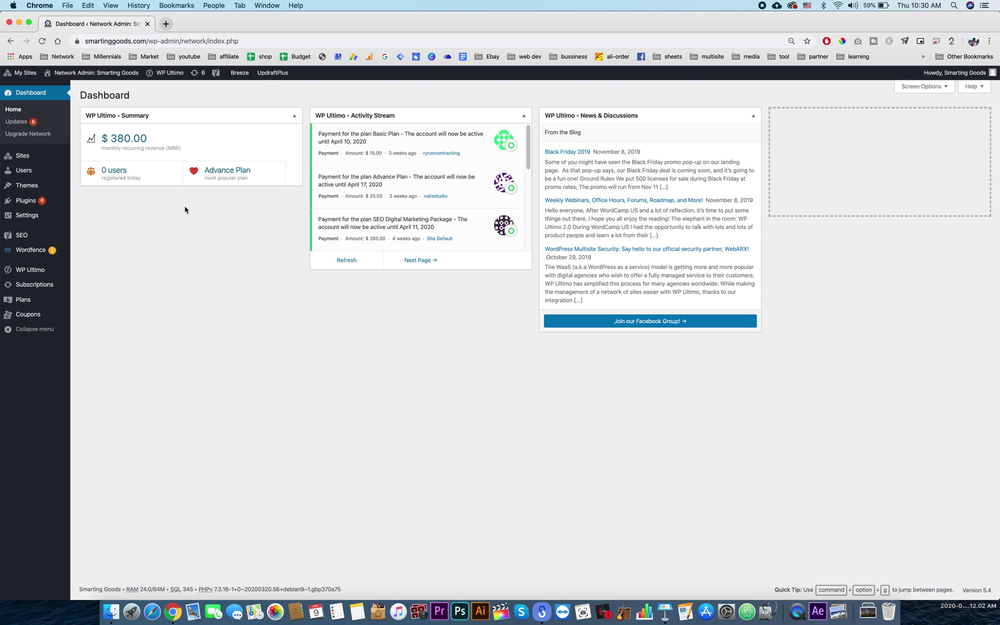
scroll(385, 210, down, 5)
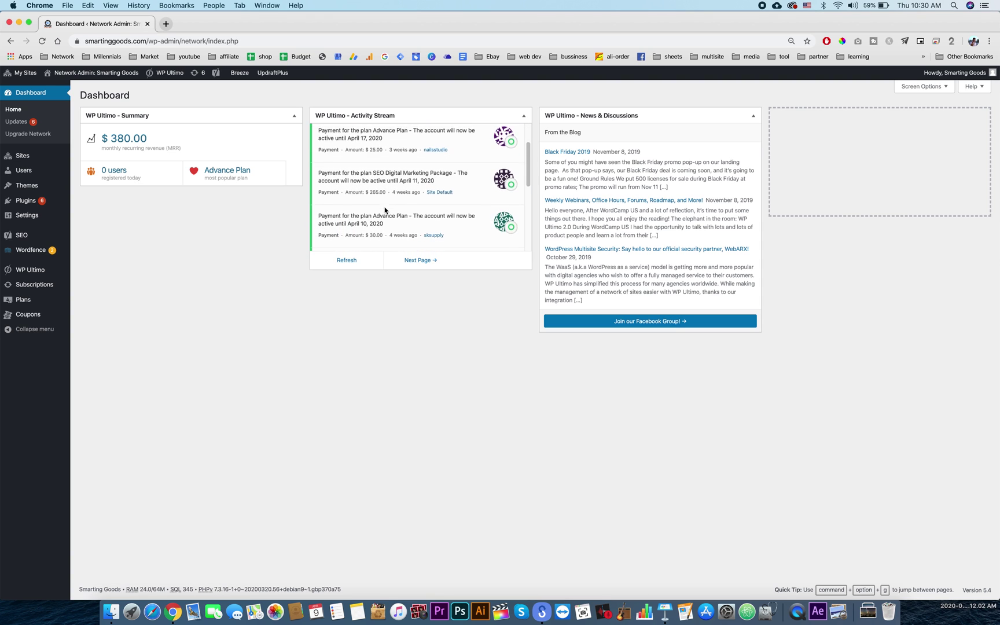
scroll(385, 211, up, 5)
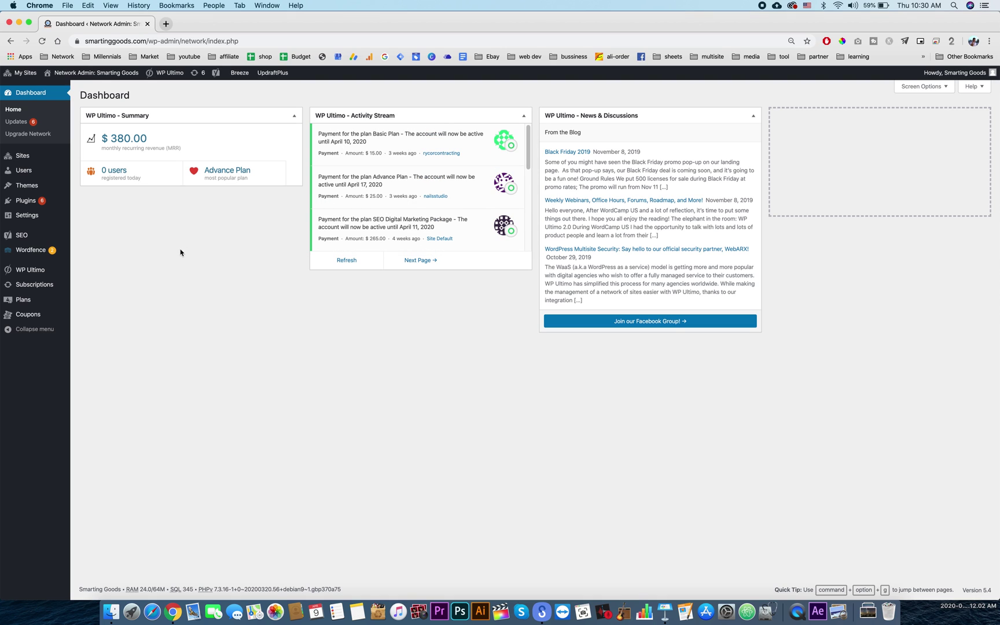
Review the $380.00 MRR statistics and today's new users, then view all subscriptions and the plans list.
click(128, 139)
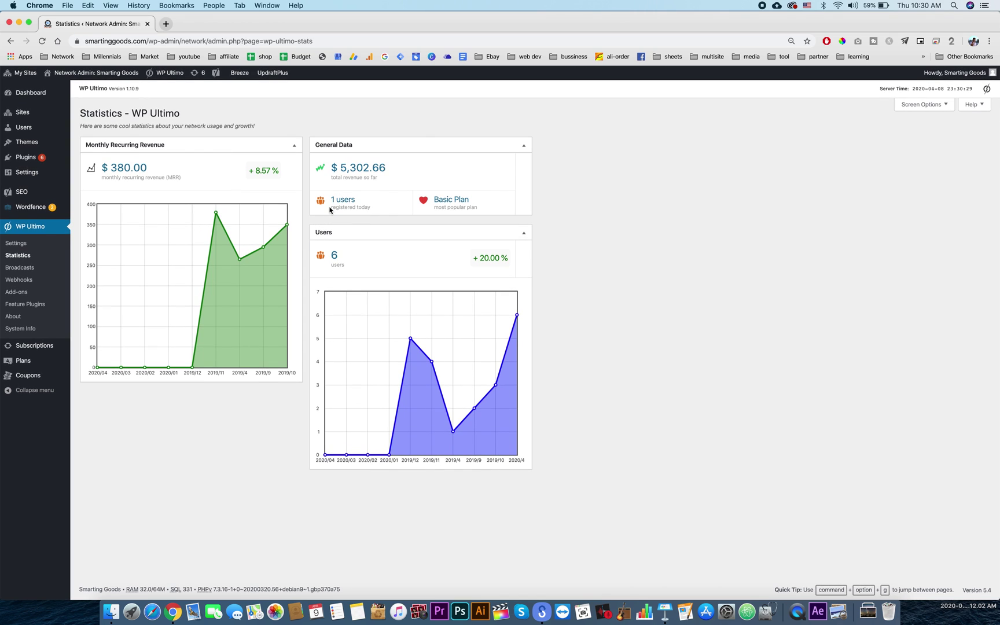
drag(330, 209, 363, 209)
click(57, 351)
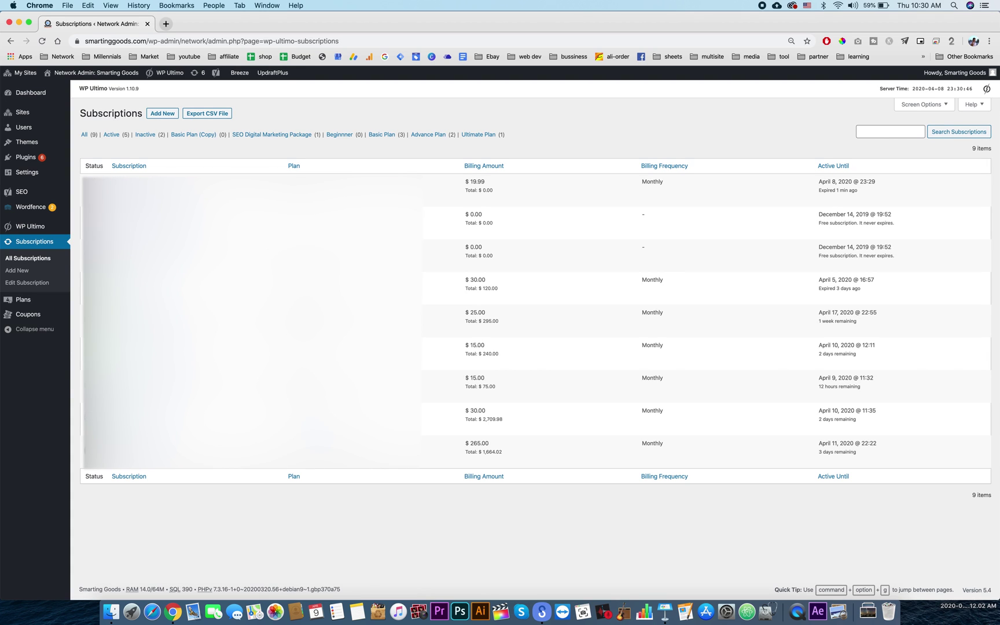
click(53, 301)
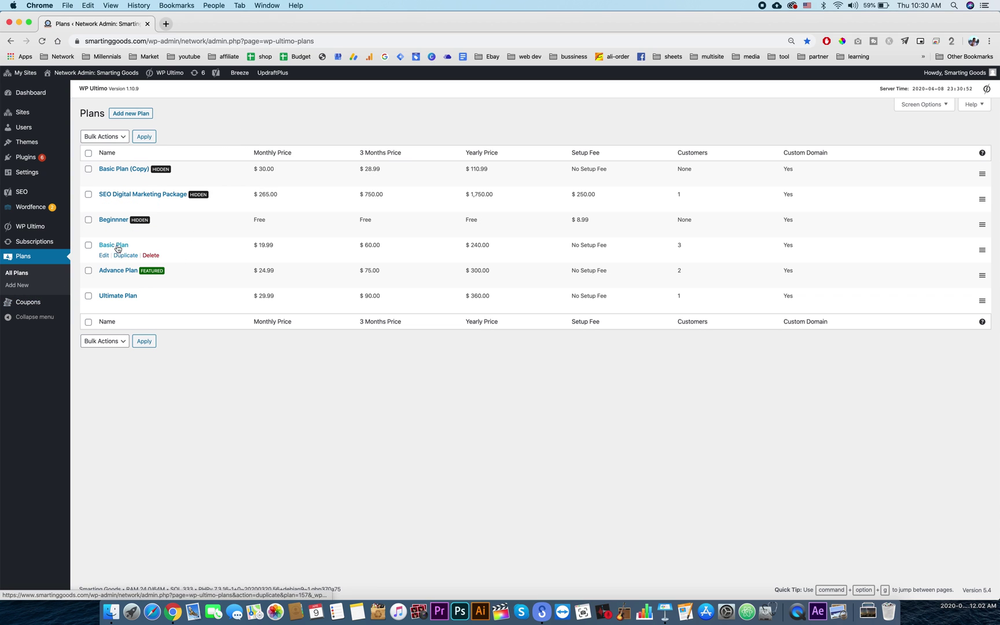
Look over the six plans, including Basic Plan at $19.99 monthly, then go to the 6 coupons.
mouse_move(169, 231)
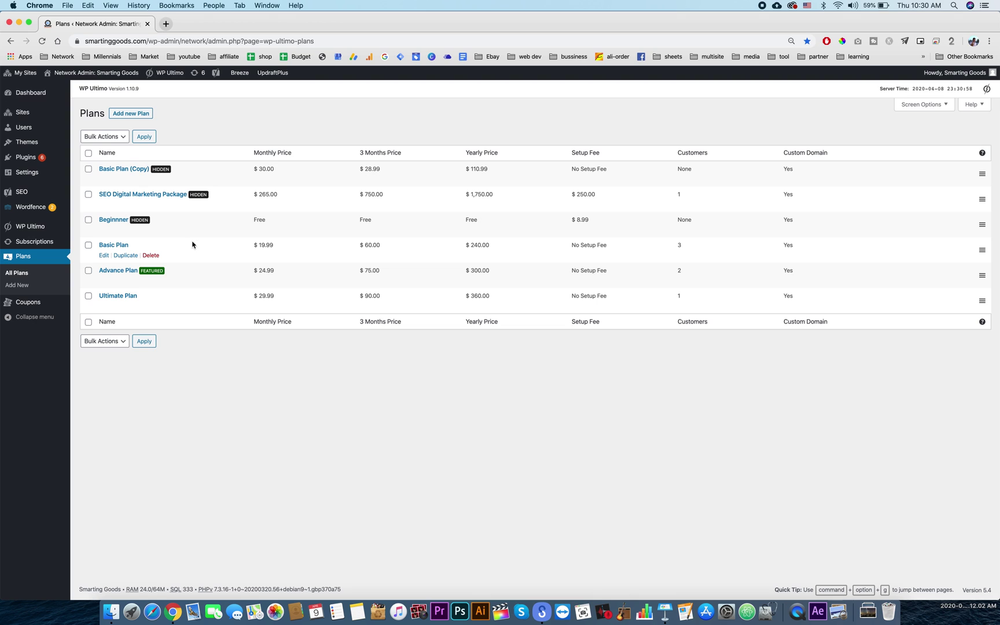
click(38, 302)
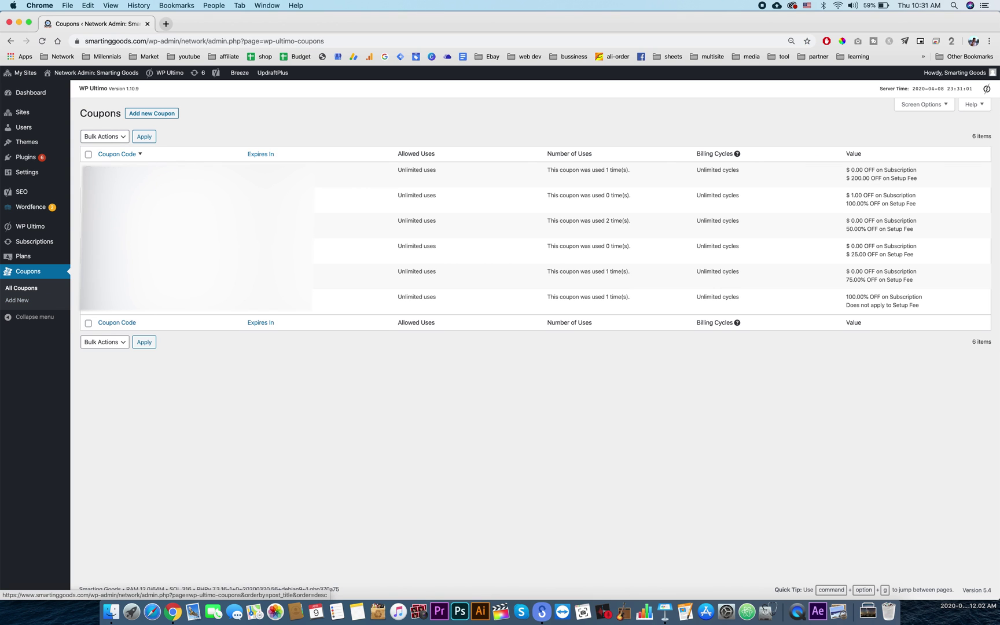
mouse_move(40, 95)
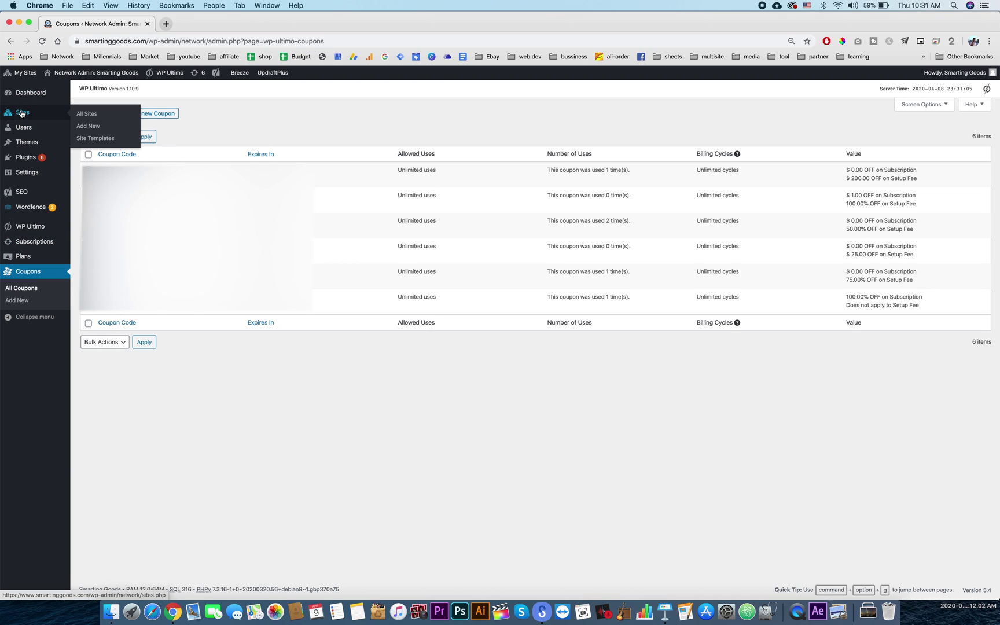
Show the All Sites list with the network's 53 sites.
click(21, 113)
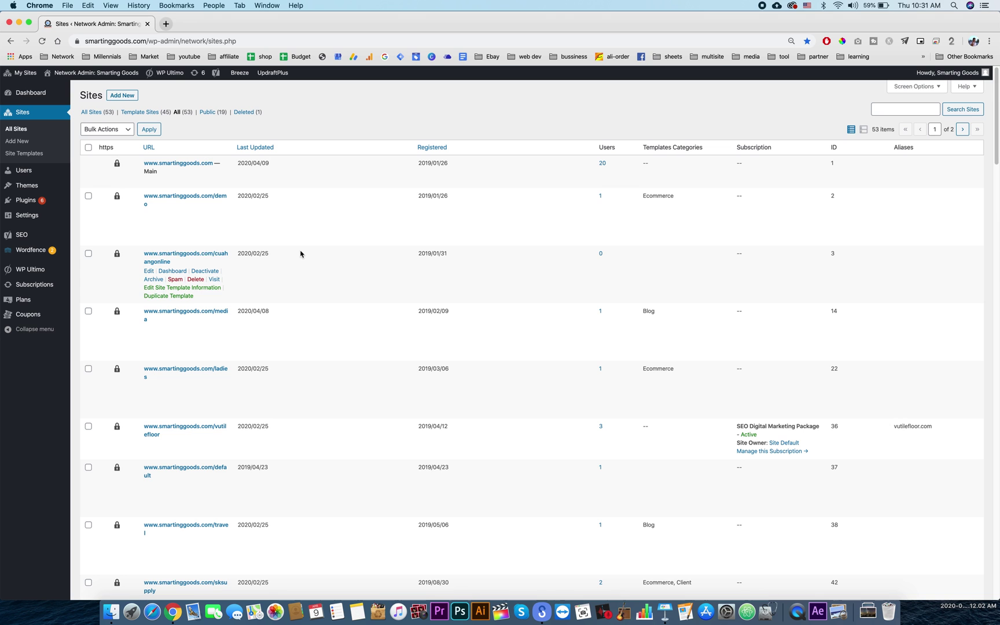